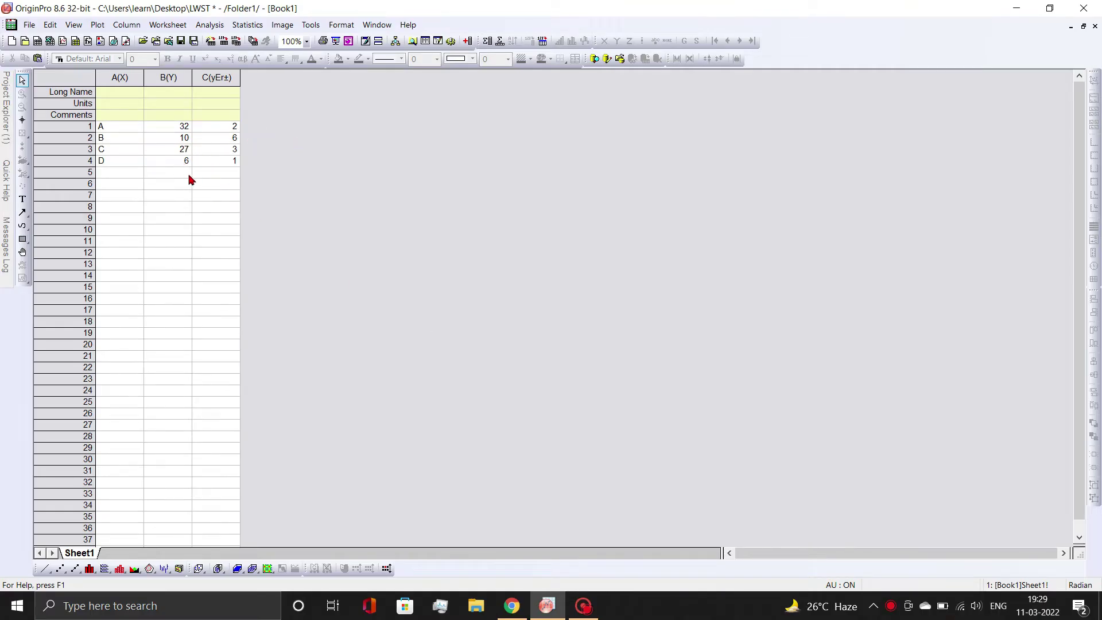
- Plot columns A, B and C as a column chart of B with error bars
drag(122, 77, 198, 76)
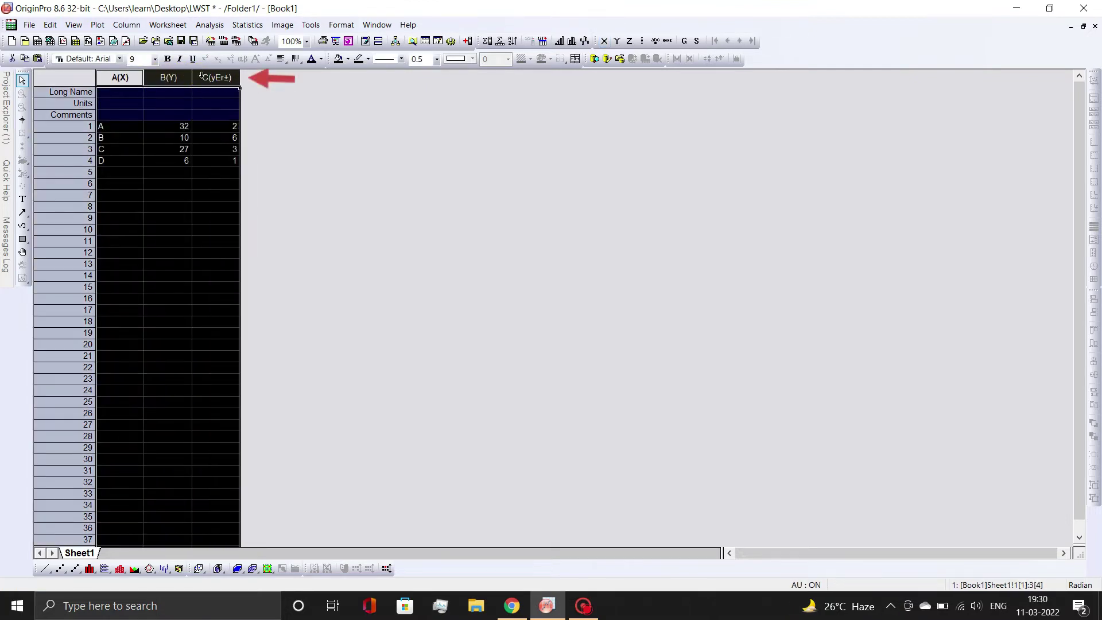
click(98, 25)
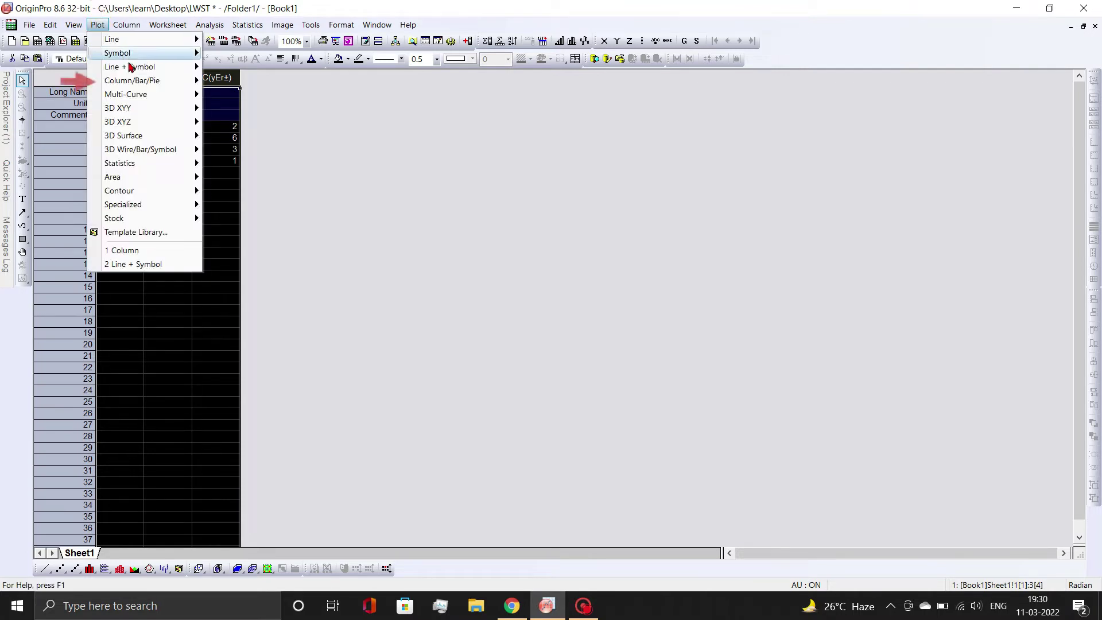
mouse_move(138, 83)
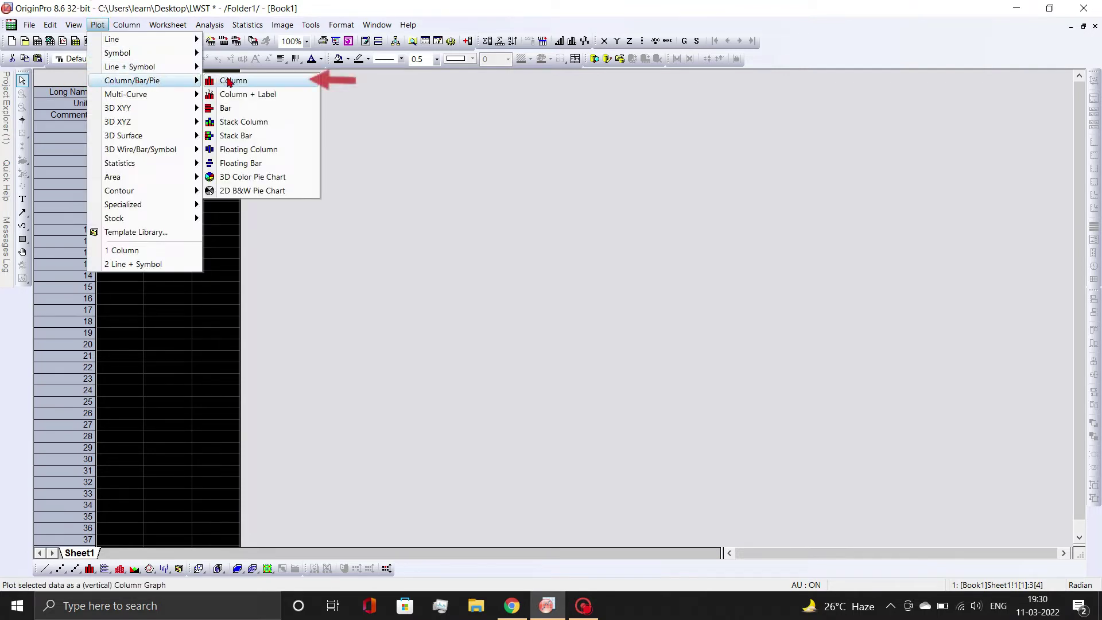
click(229, 82)
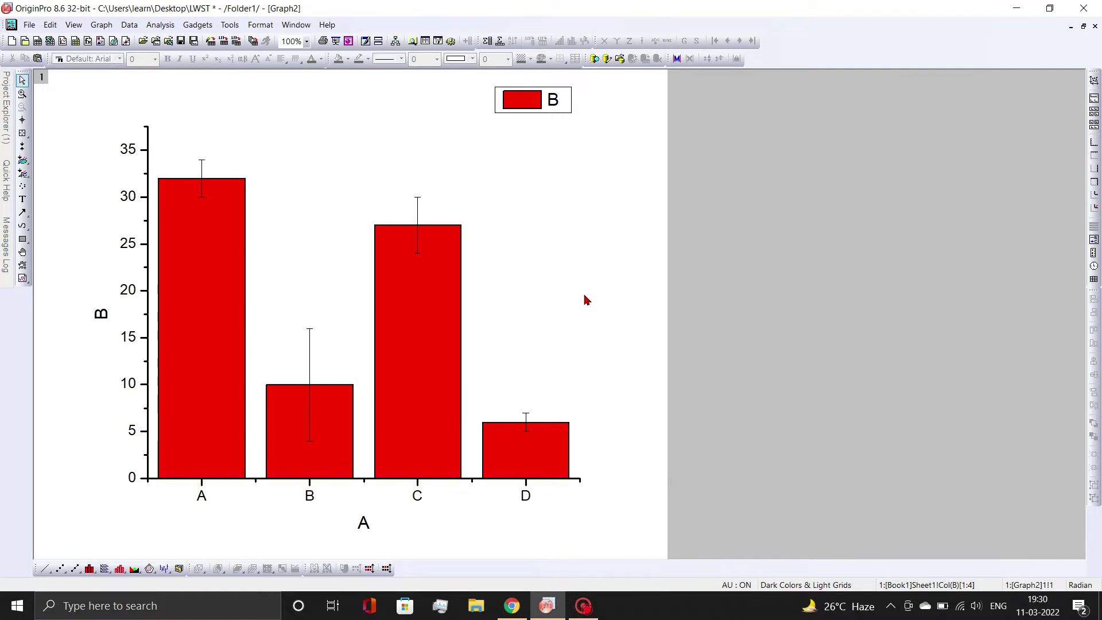
click(219, 326)
- Fill the bars with 19 LT Gray and set the bar border width to 1.5
double_click(219, 326)
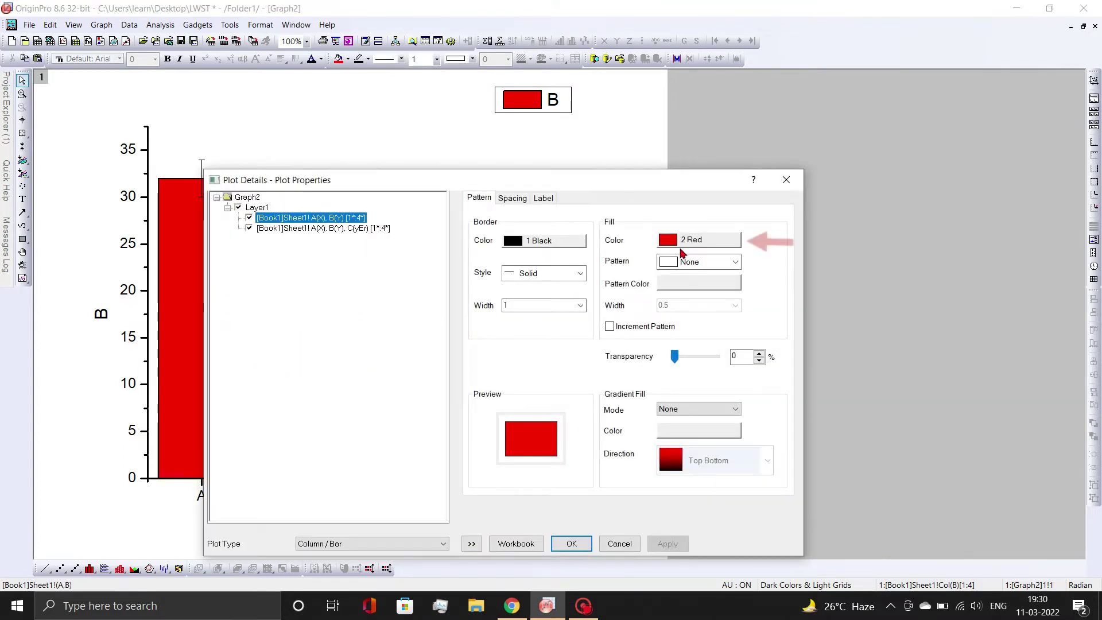
click(690, 246)
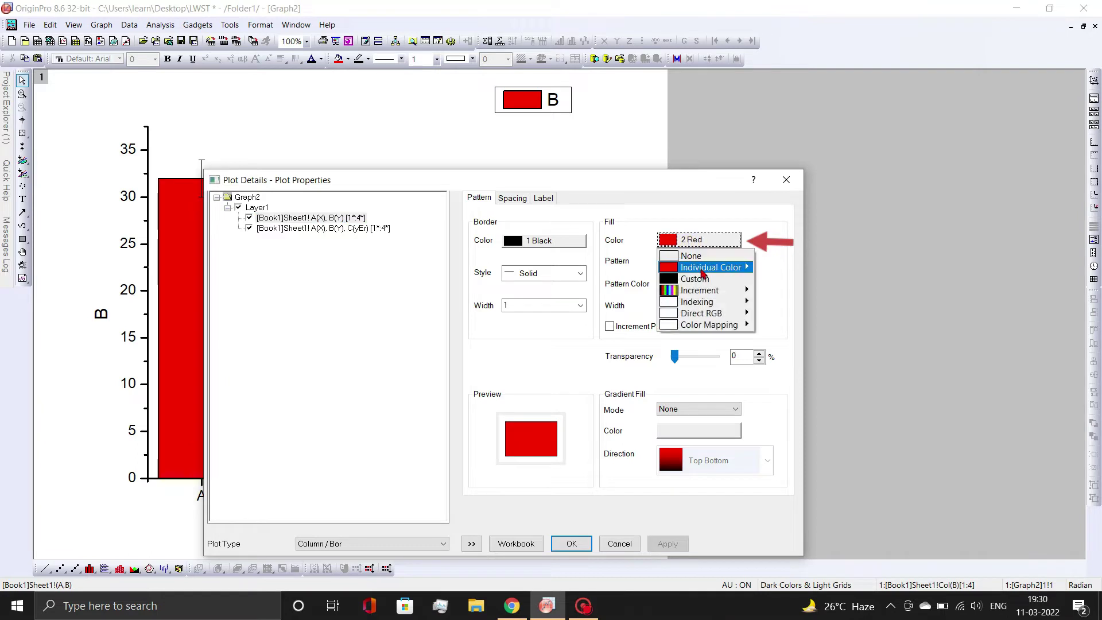
mouse_move(711, 267)
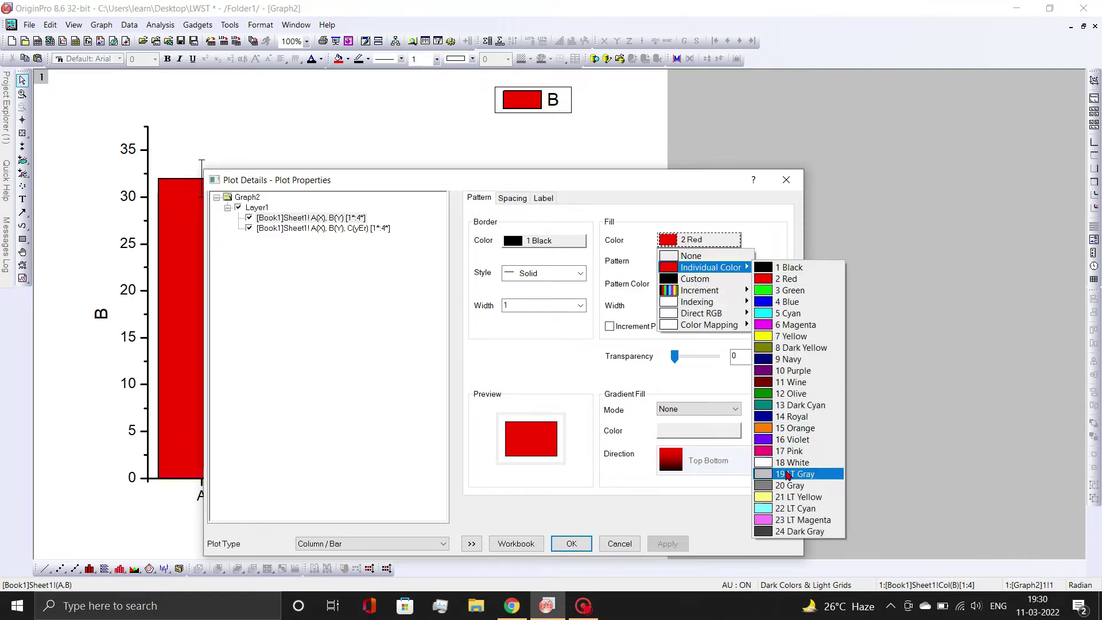
click(788, 474)
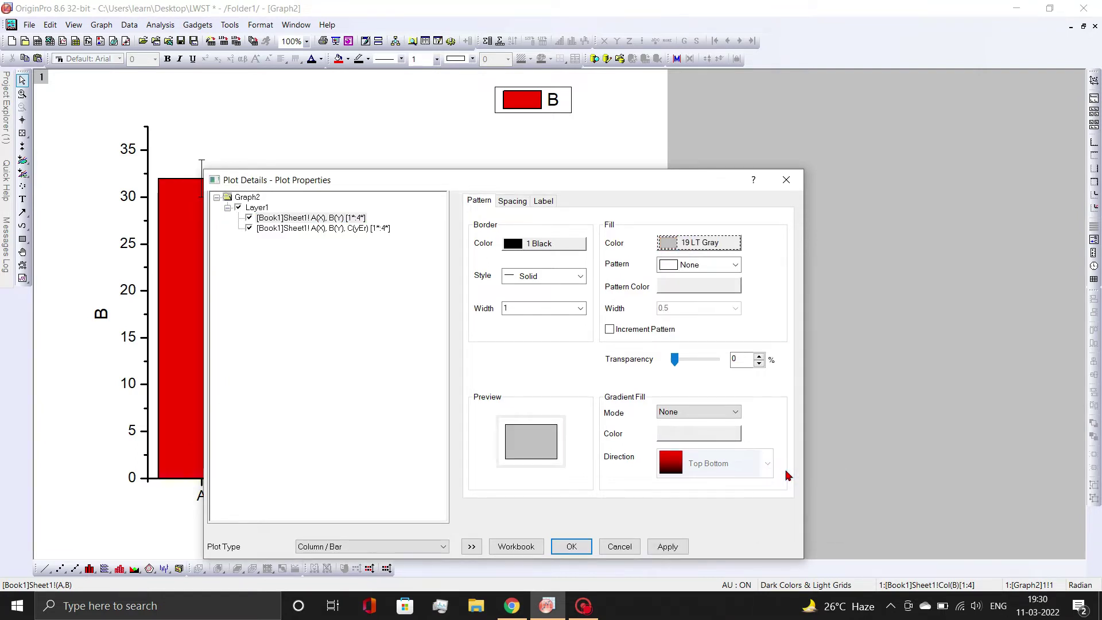
click(568, 308)
text(1.)
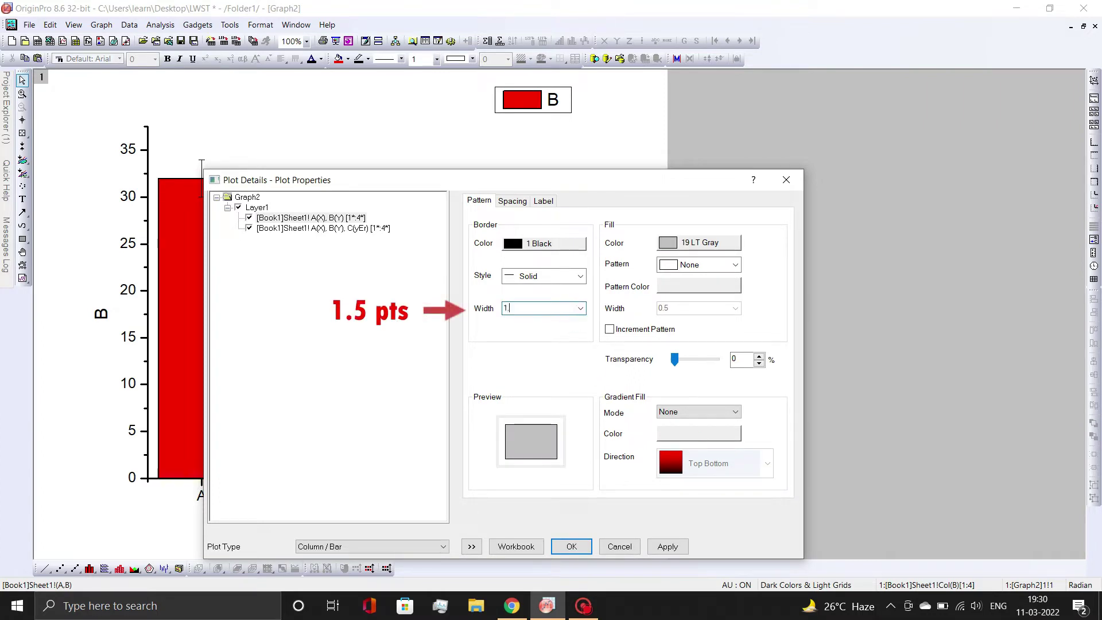
text(5)
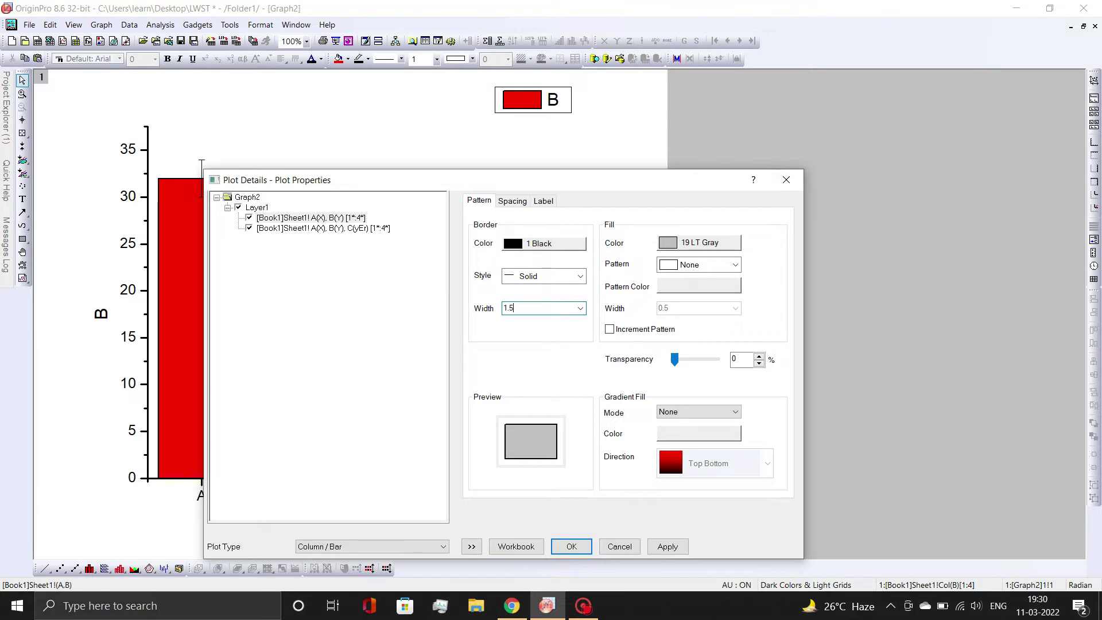
click(572, 547)
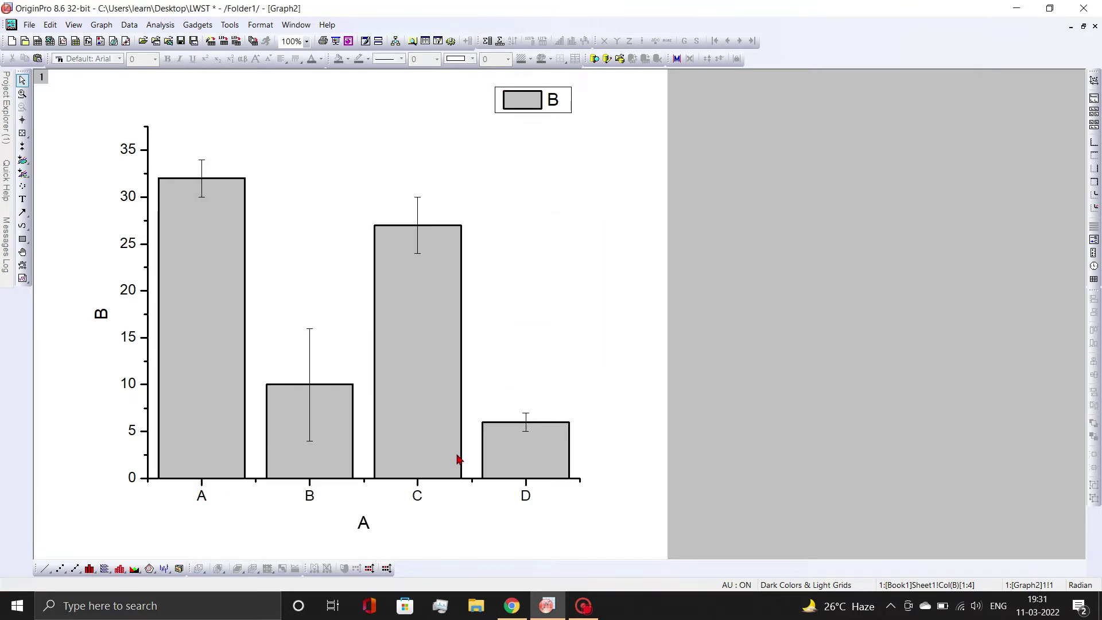
- Set the error bar line width to 1.5 and the cap width to 12
double_click(418, 218)
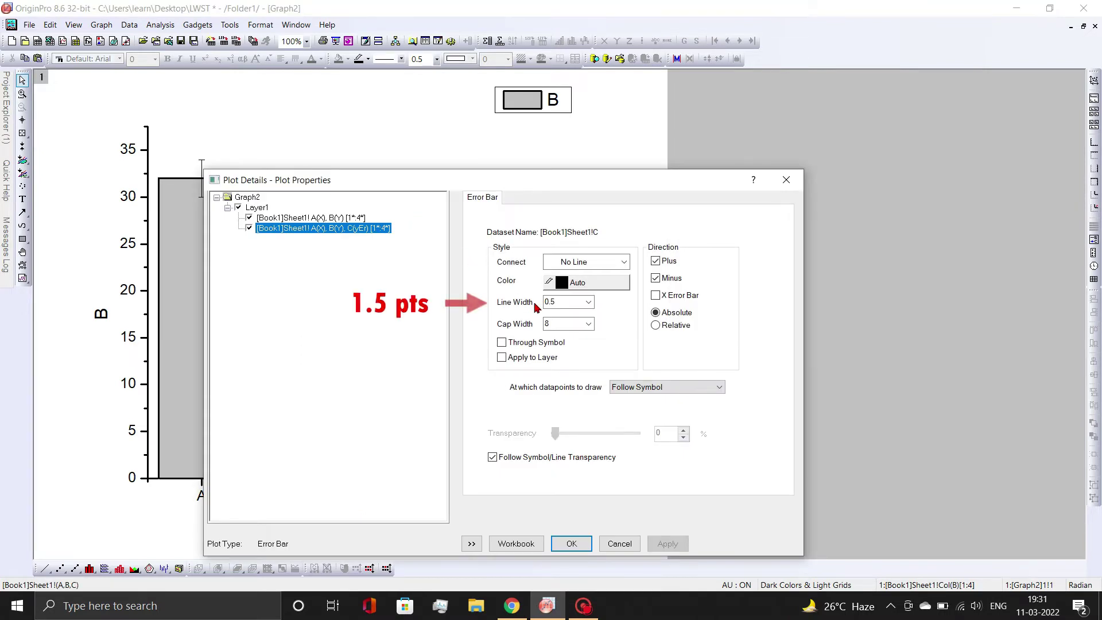
double_click(556, 302)
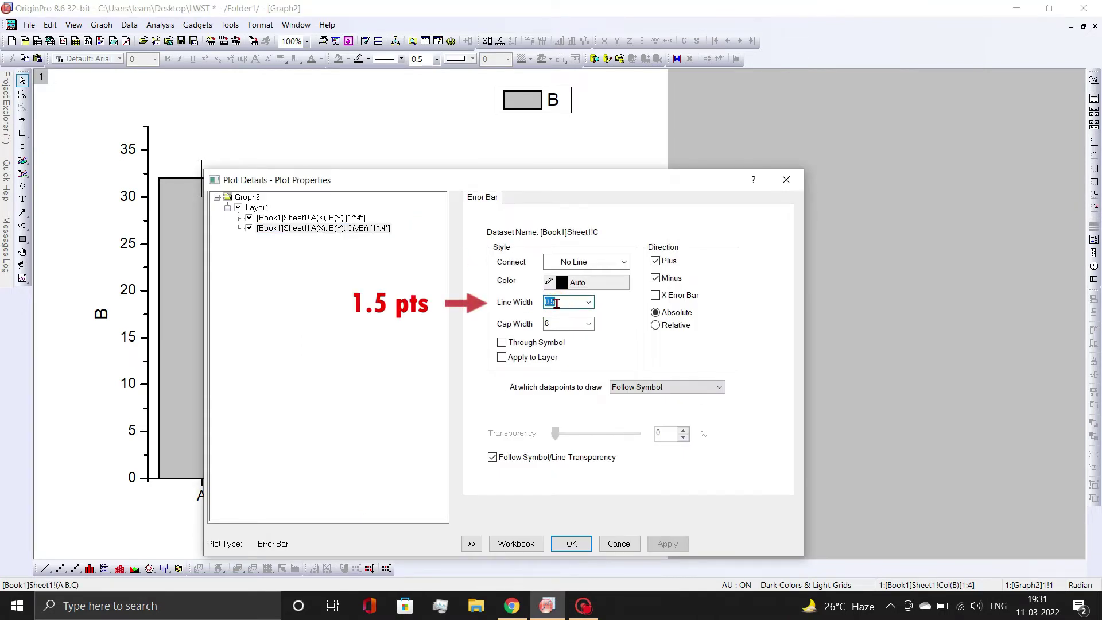
text(1.)
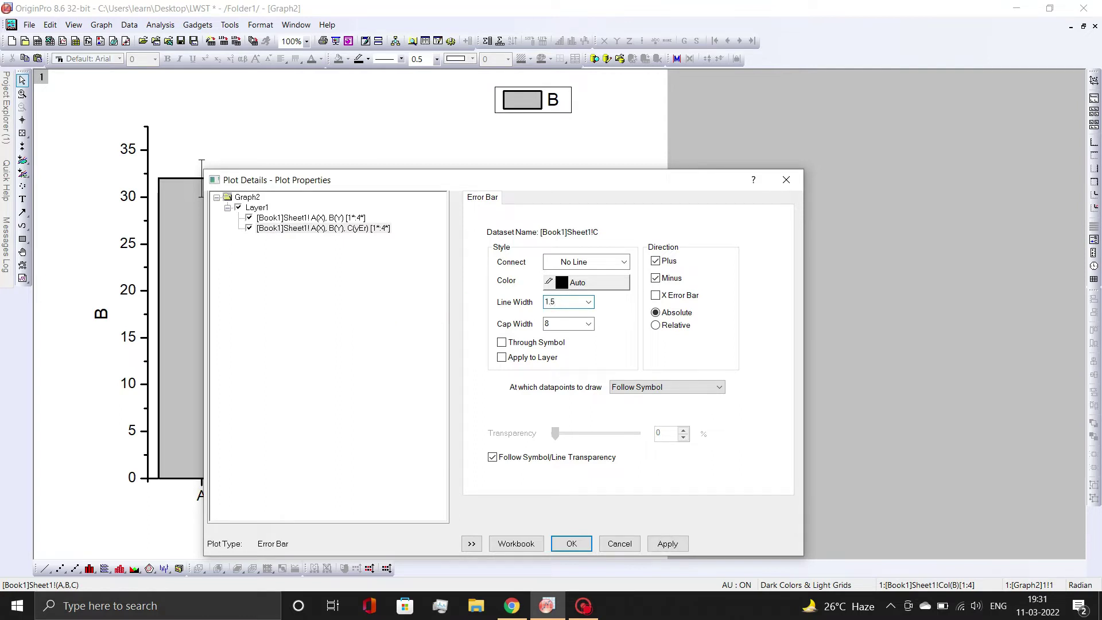
double_click(555, 325)
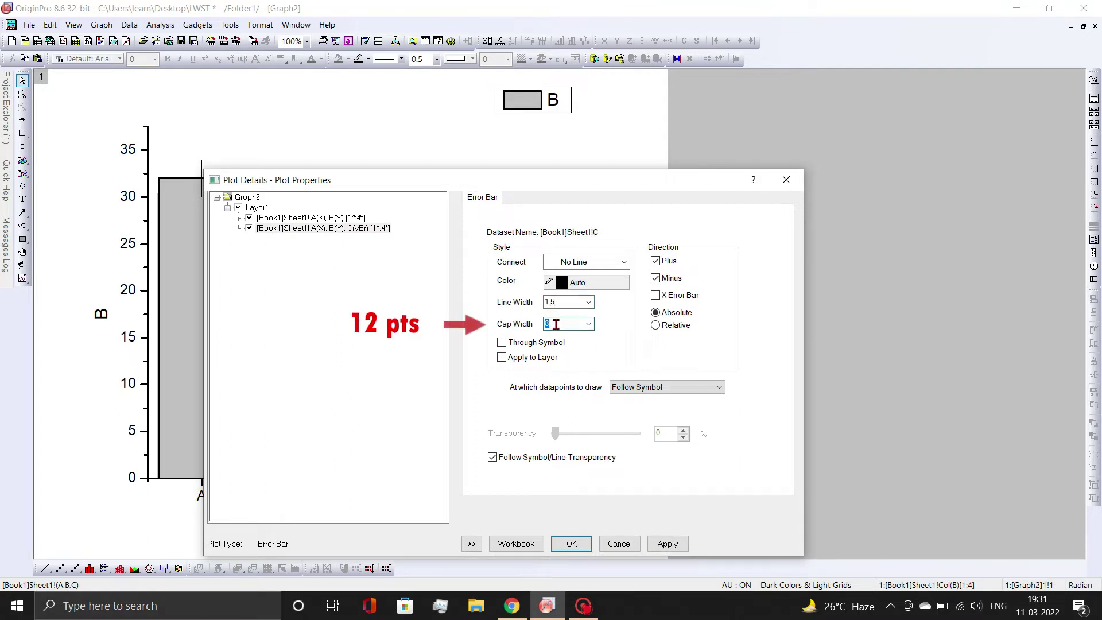
text(12)
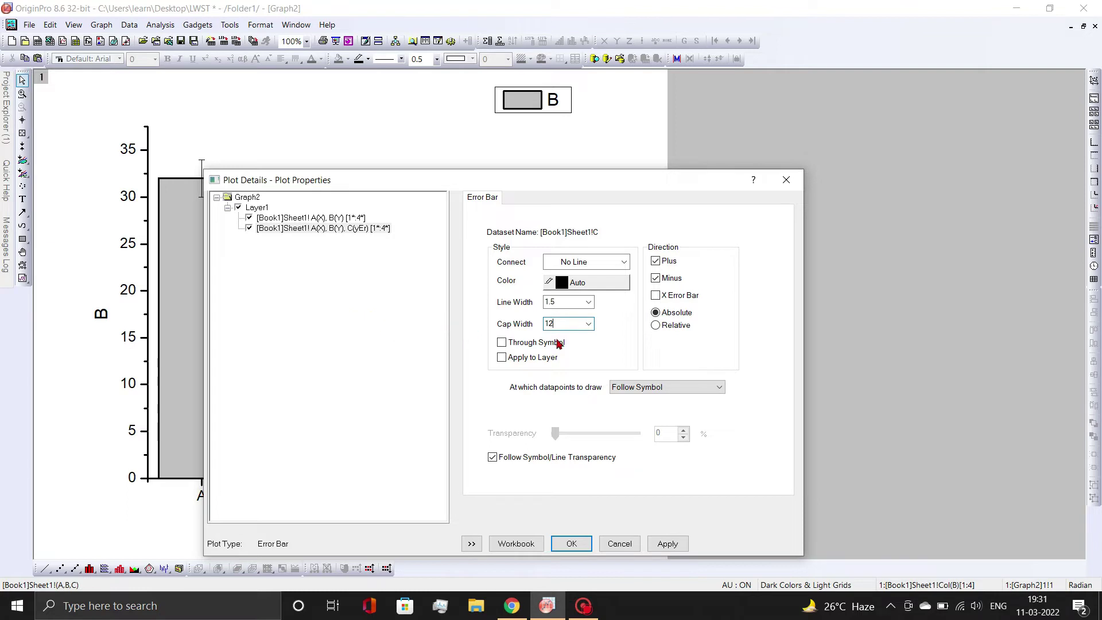
click(572, 543)
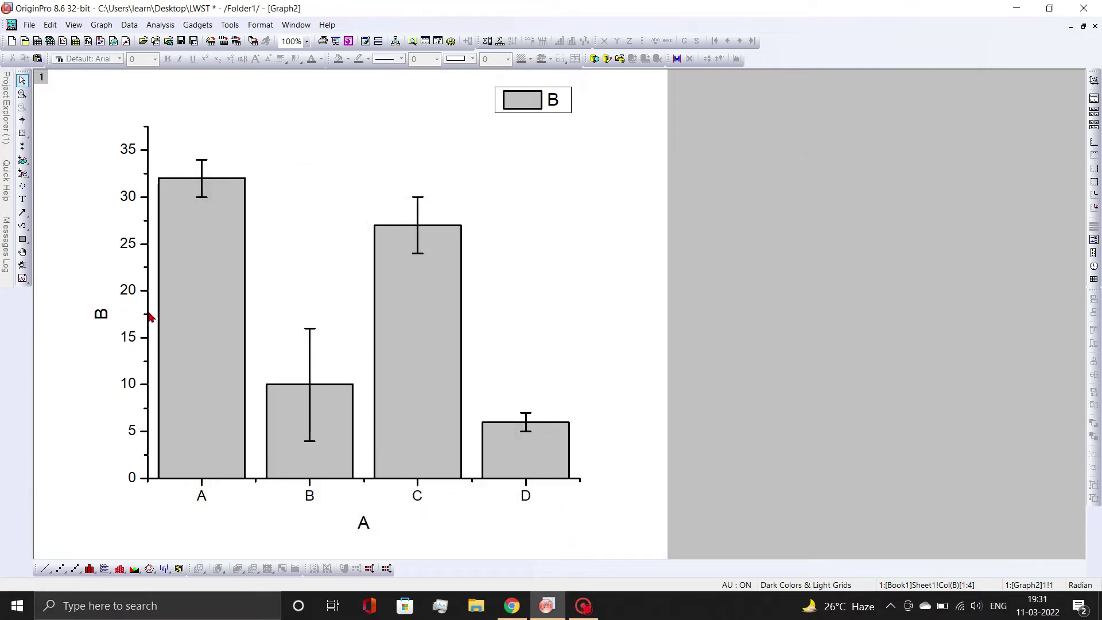
click(132, 290)
- Make the Y axis tick labels bold 30-pt Arial
double_click(131, 290)
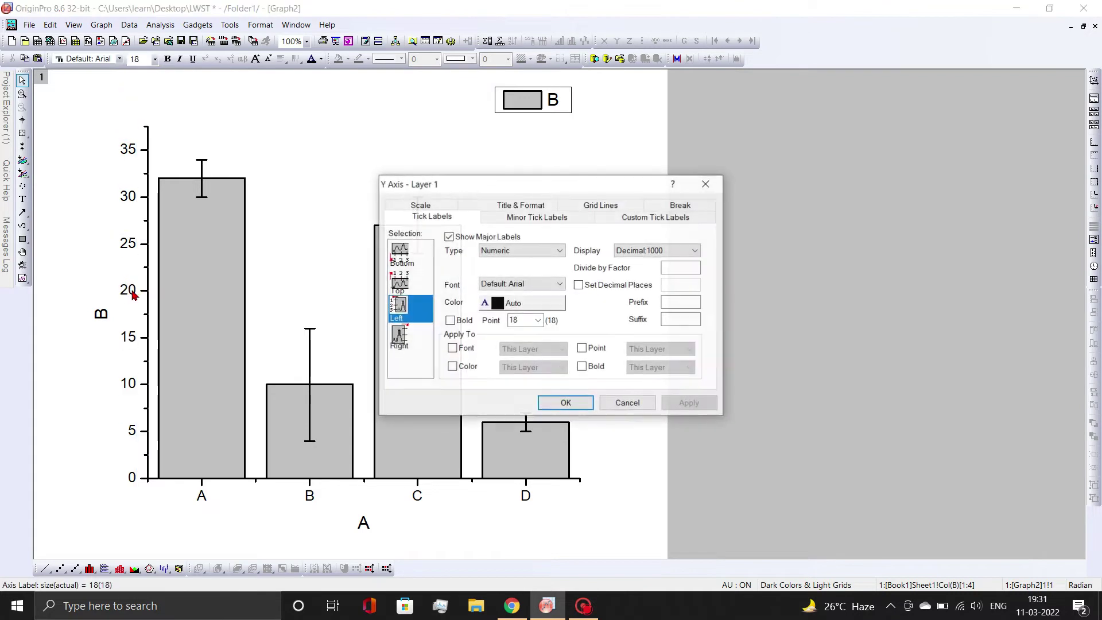
click(495, 284)
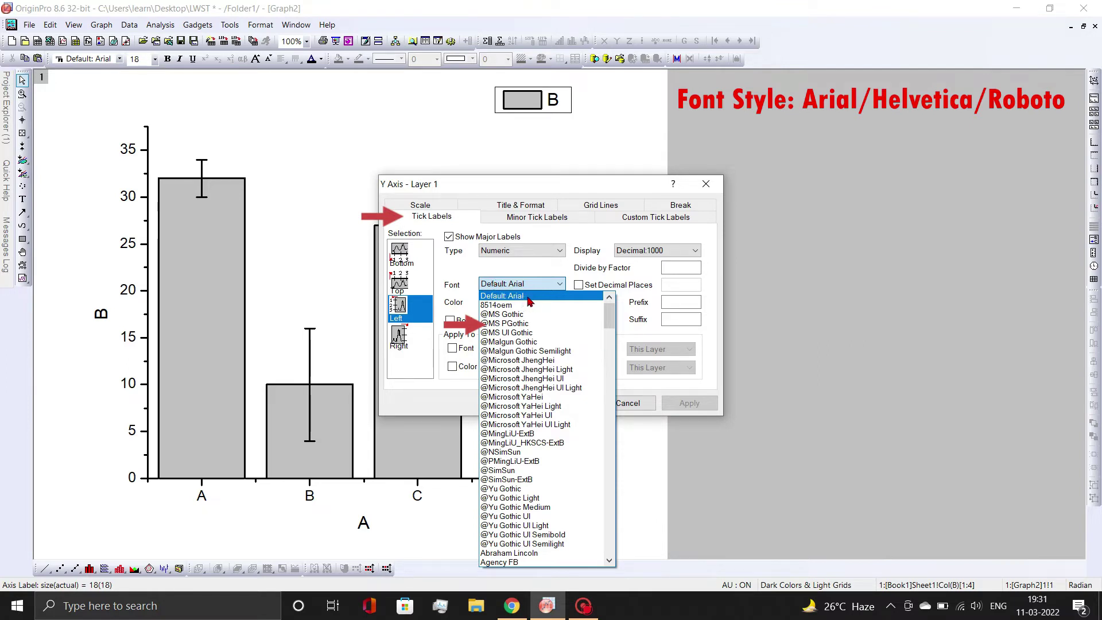
click(507, 271)
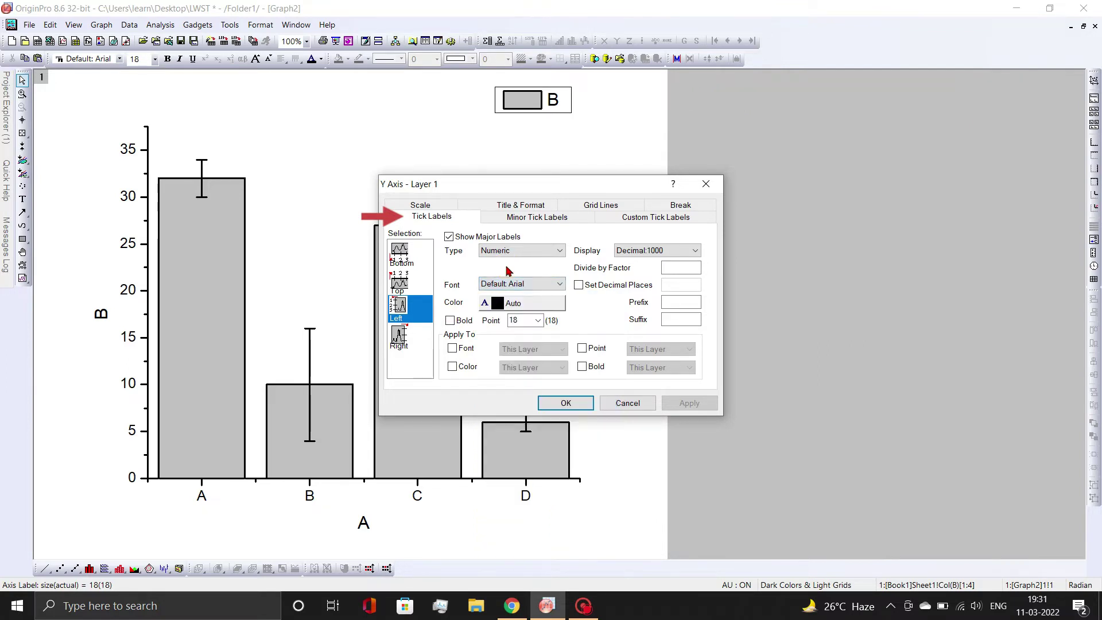
double_click(517, 320)
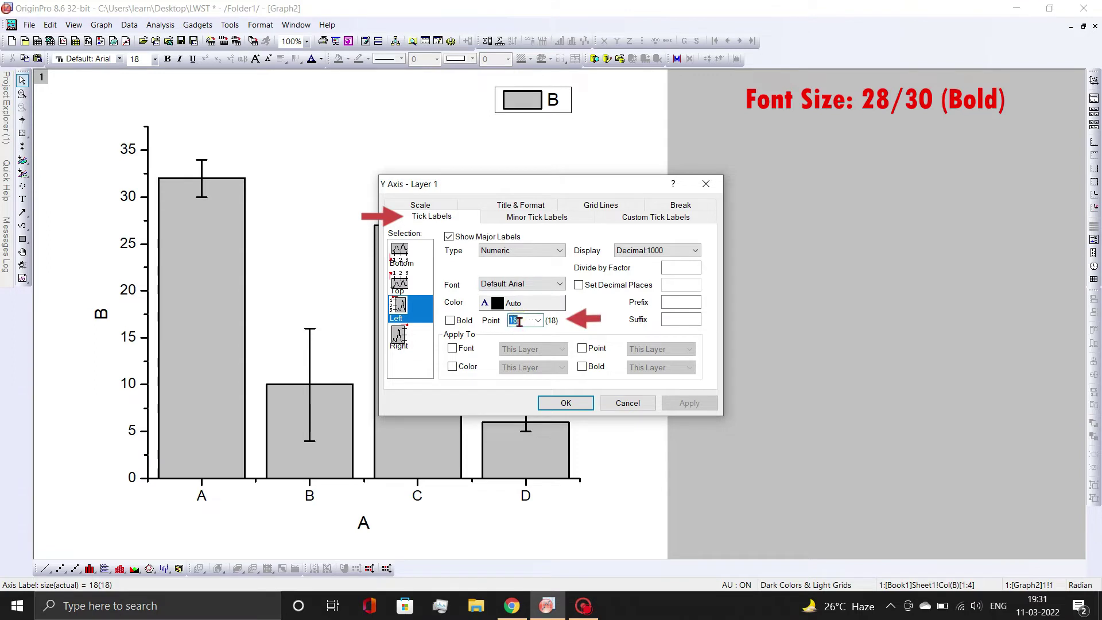
text(30)
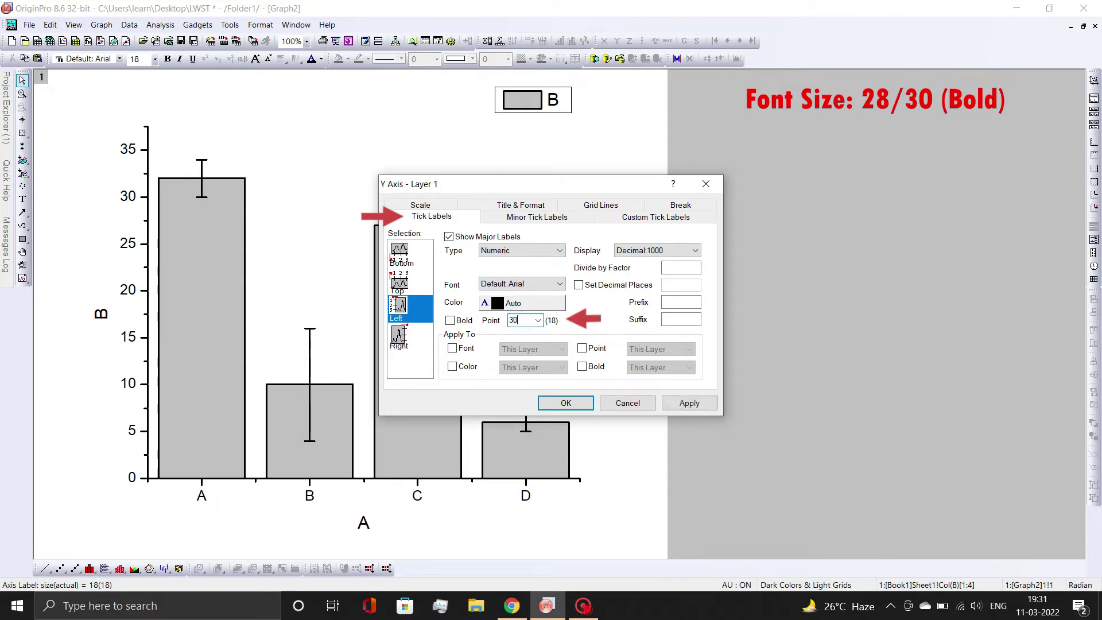
click(451, 322)
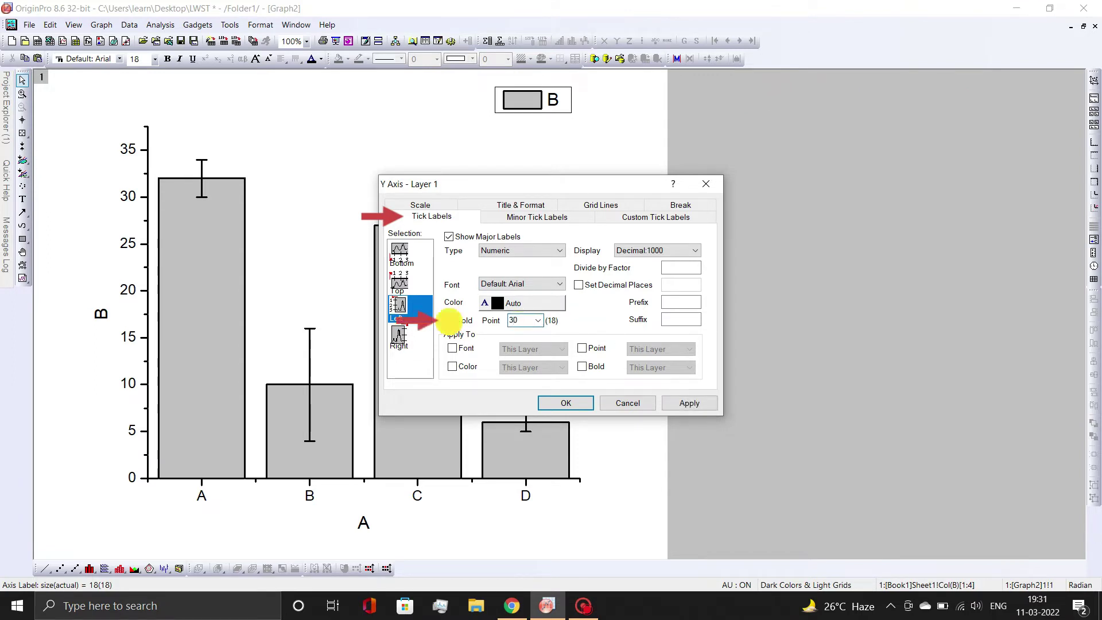
click(689, 404)
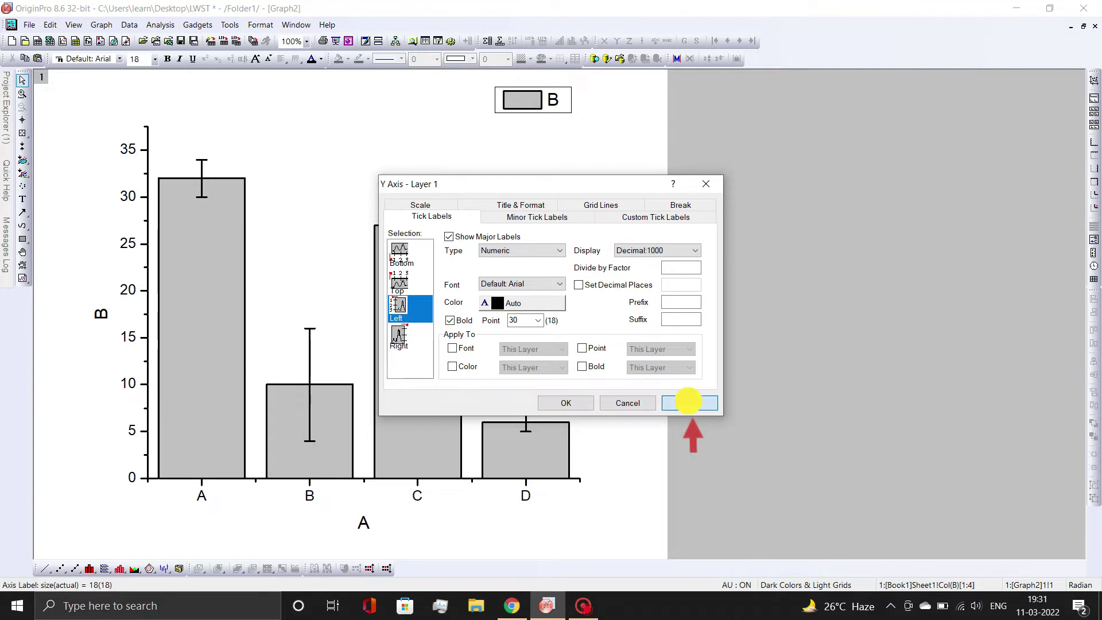
- Rescale the Y axis from 0 to 50 with an increment of 10
click(429, 207)
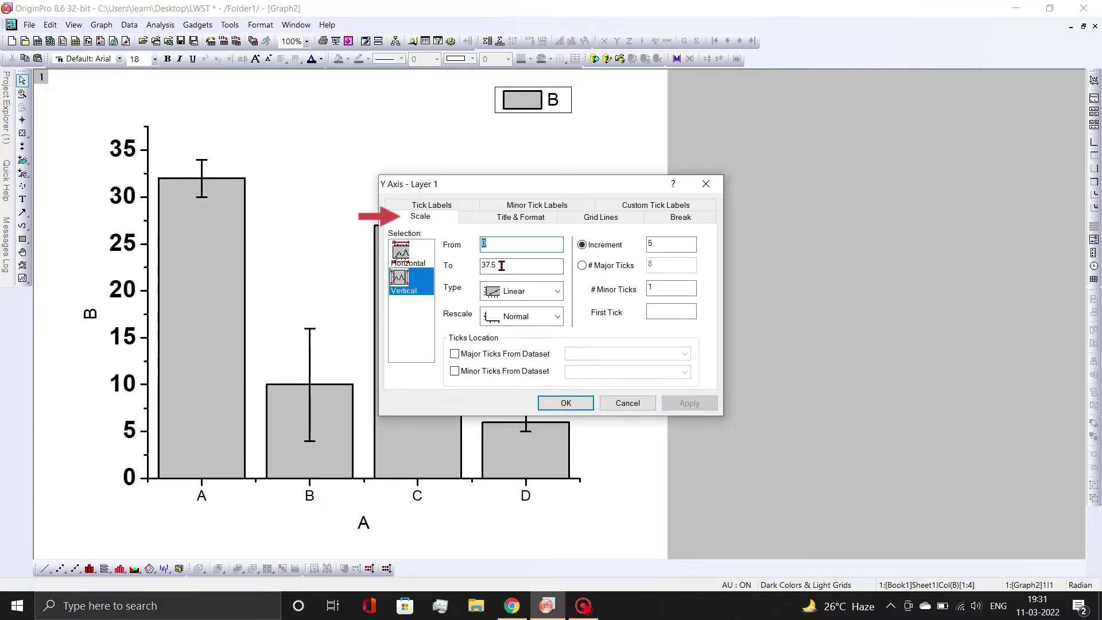
drag(501, 266, 468, 271)
text(50)
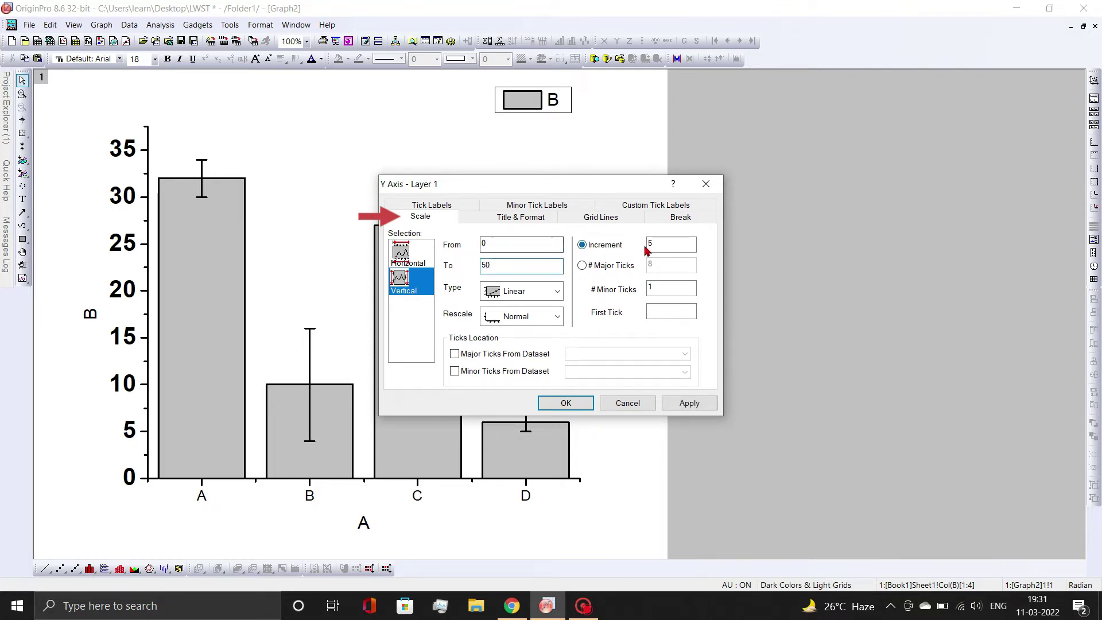
drag(667, 244, 643, 248)
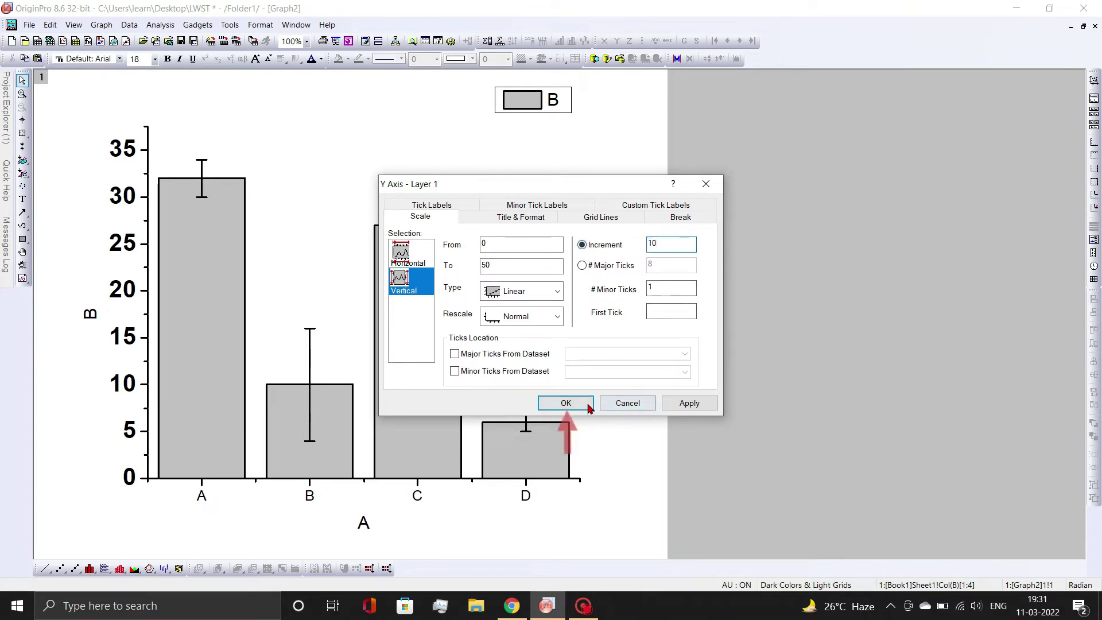
click(565, 403)
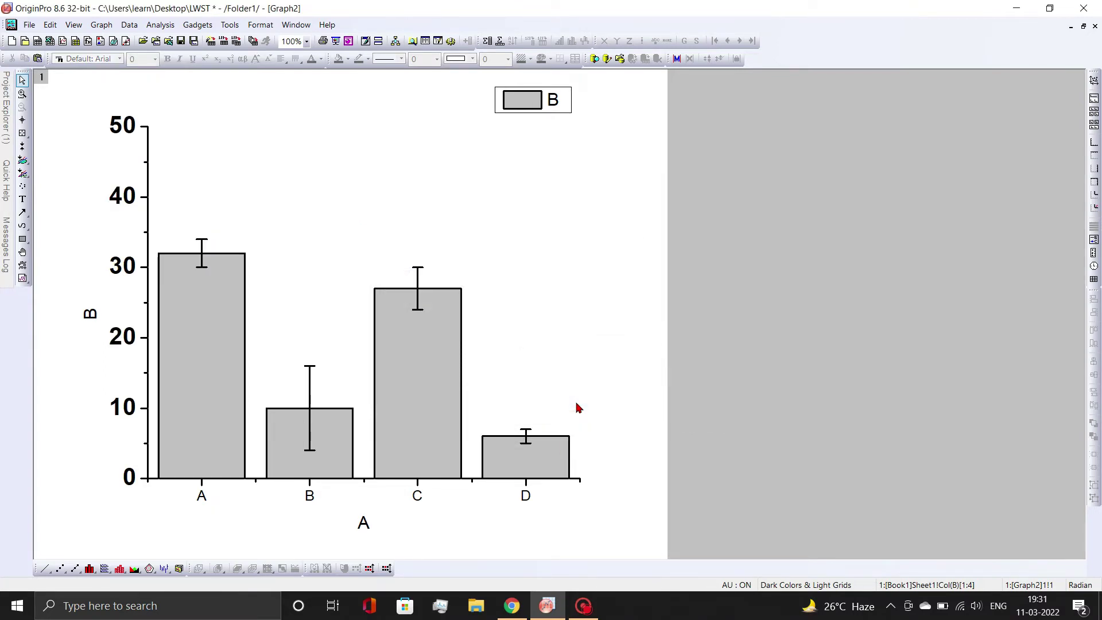
- Make the X axis tick labels bold at 30 pt
double_click(310, 498)
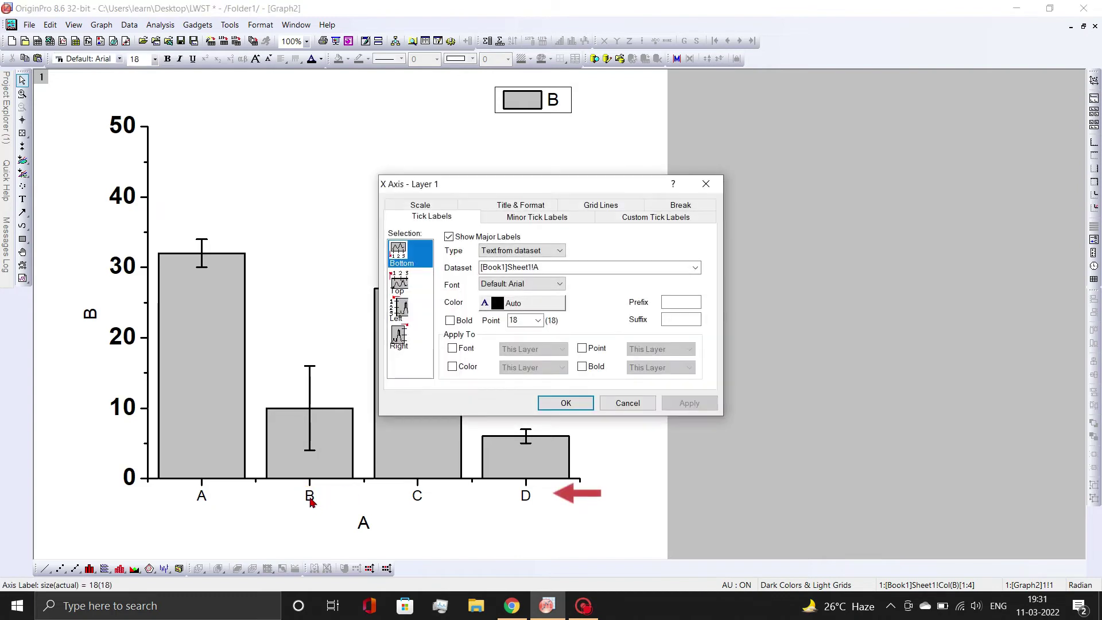
double_click(516, 320)
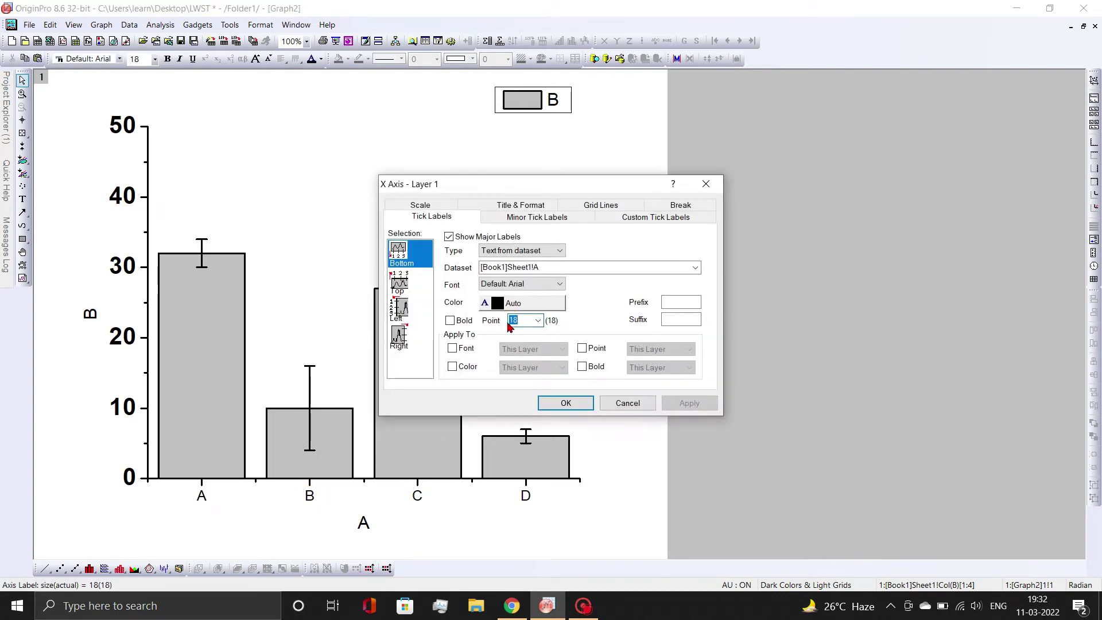
text(30)
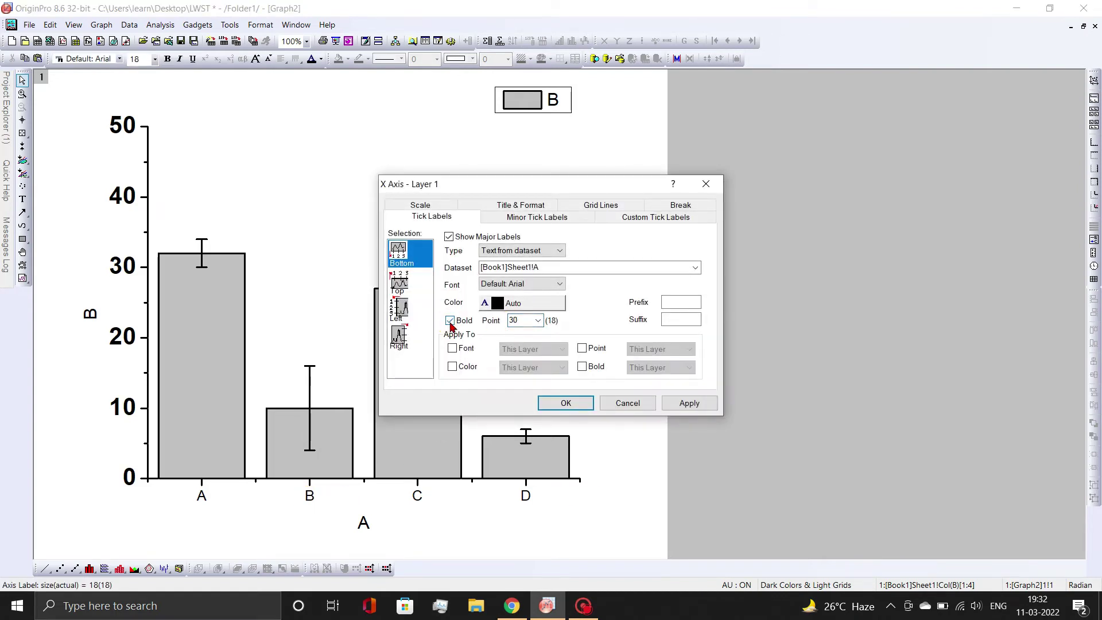
click(689, 403)
click(566, 403)
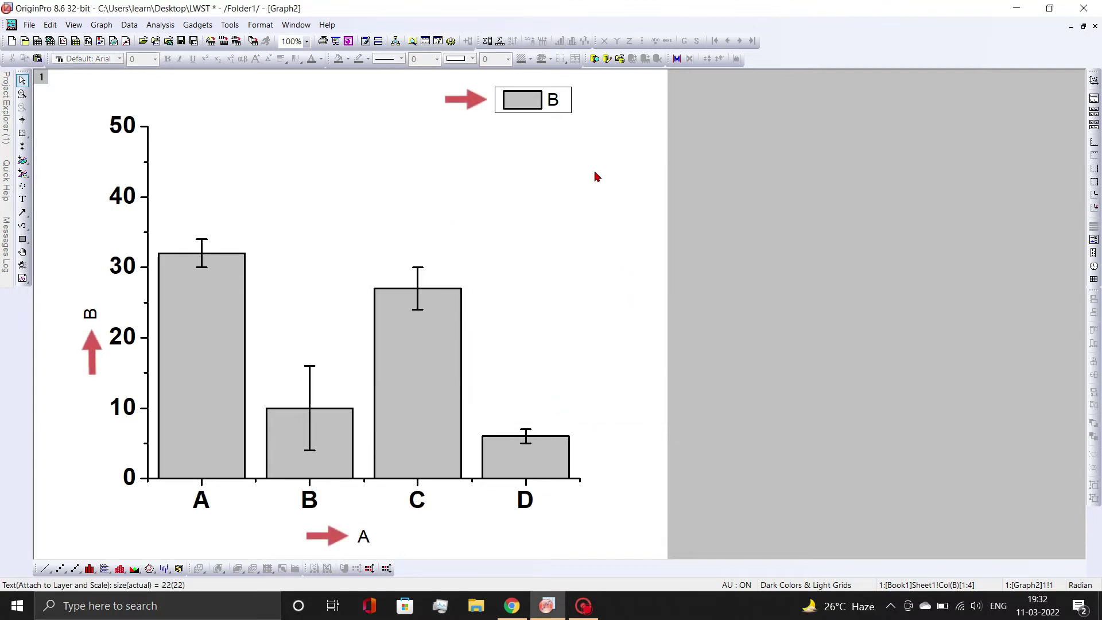
- Delete the legend, the Y axis title B and the X axis title A
click(555, 110)
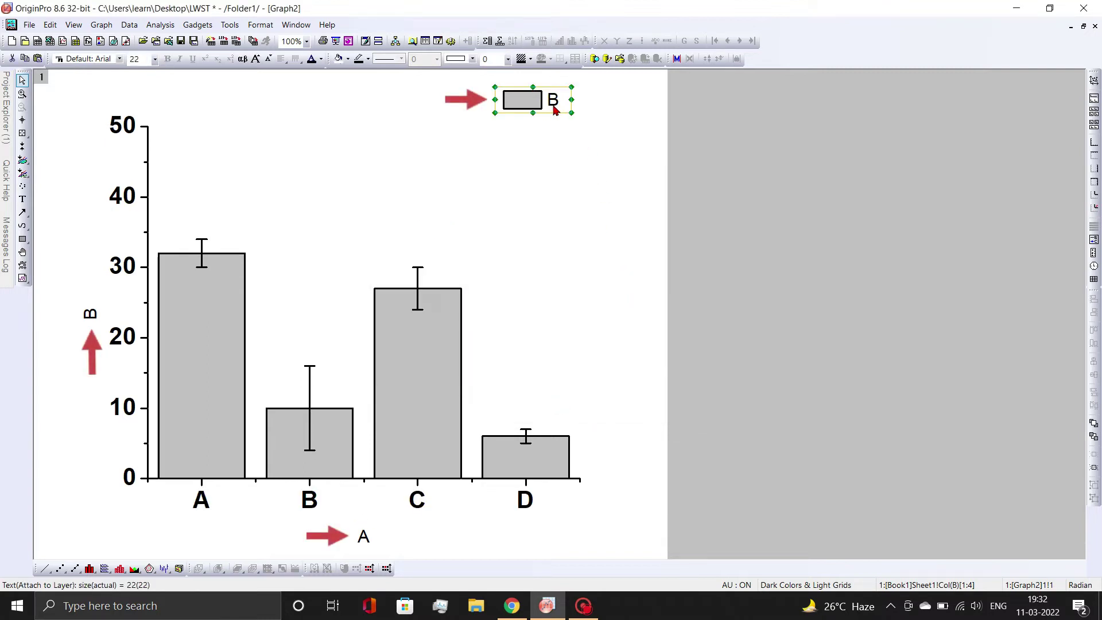
key(Delete)
double_click(94, 311)
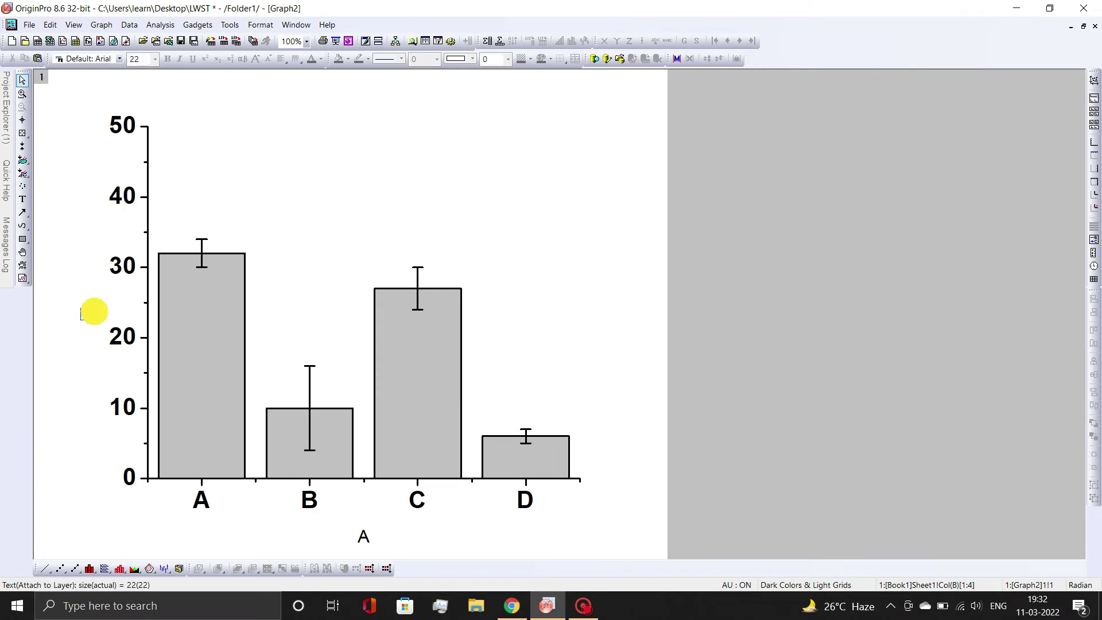
key(Delete)
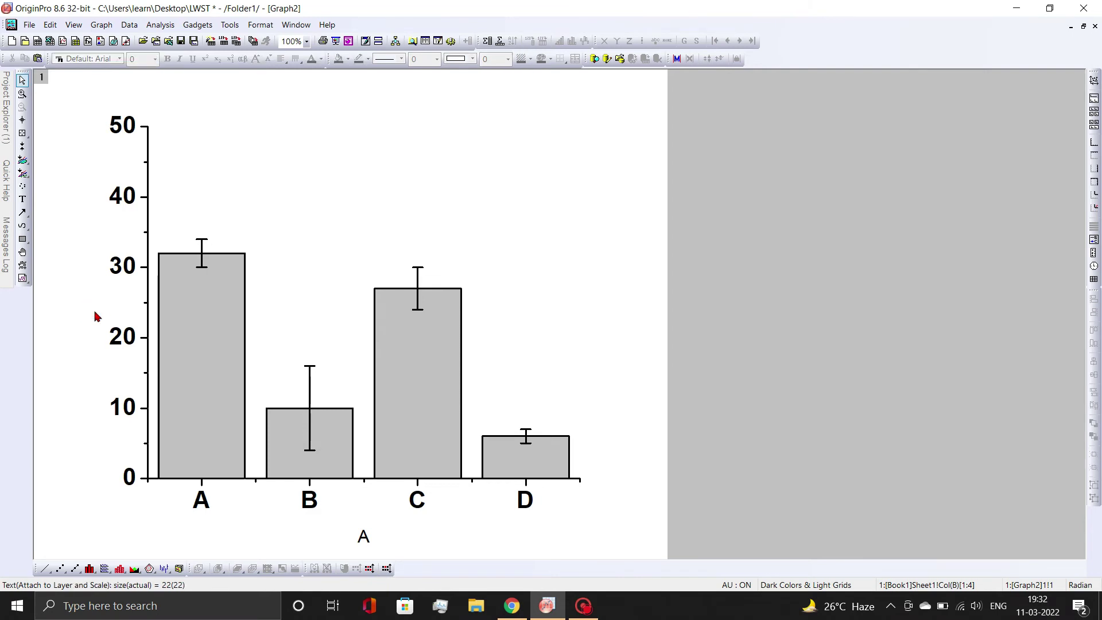
click(362, 536)
key(Delete)
right_click(625, 341)
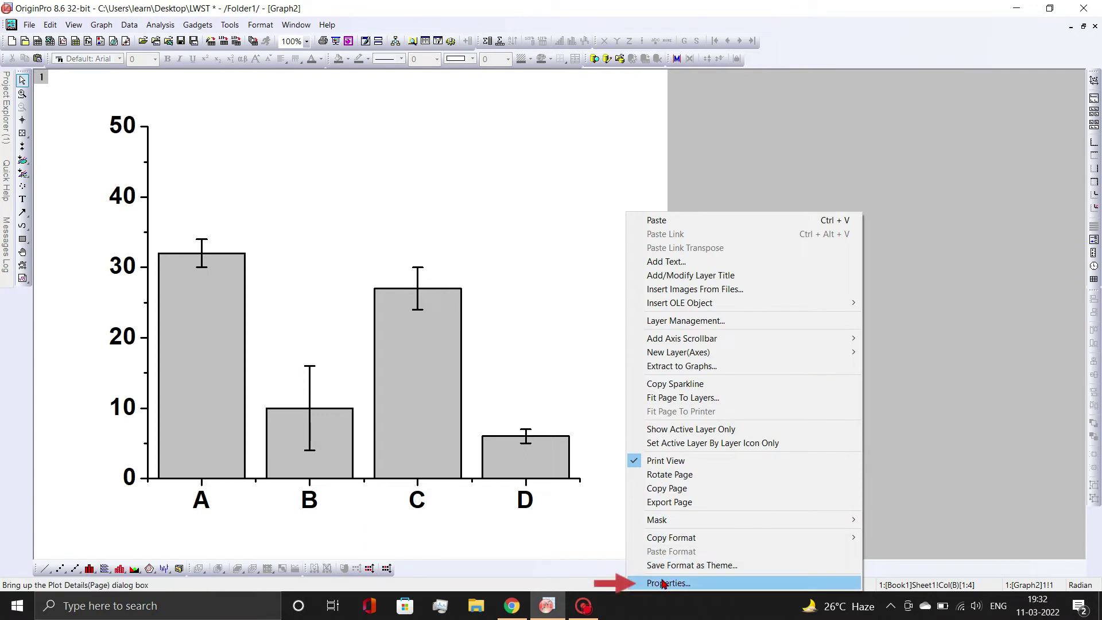
- Resize the graph page to 8 inches wide by 6.1818 inches high
click(666, 583)
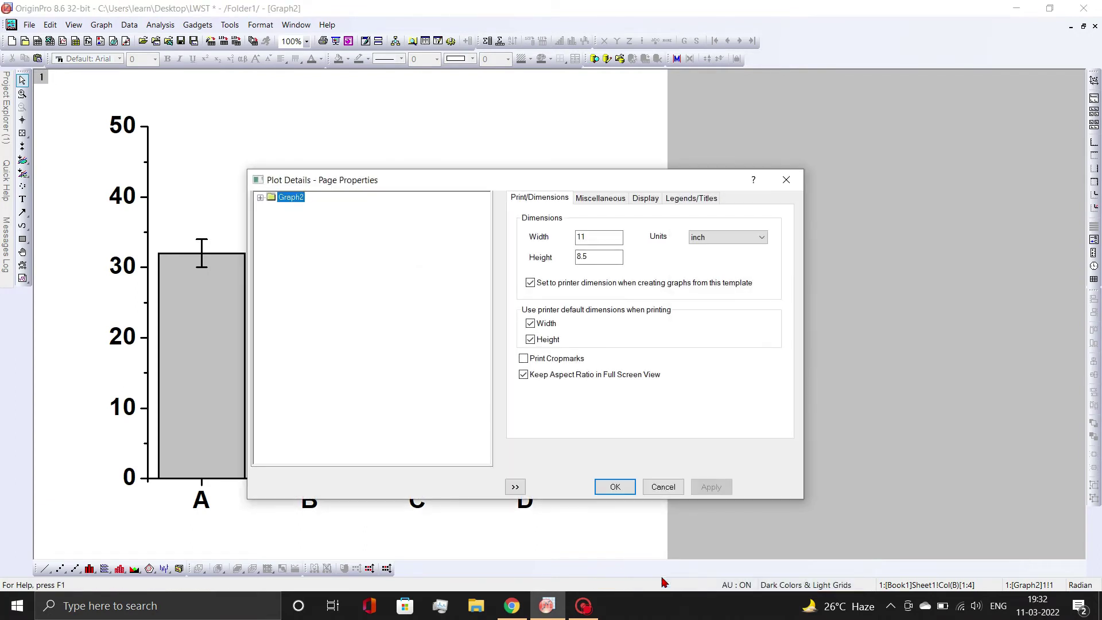
double_click(596, 237)
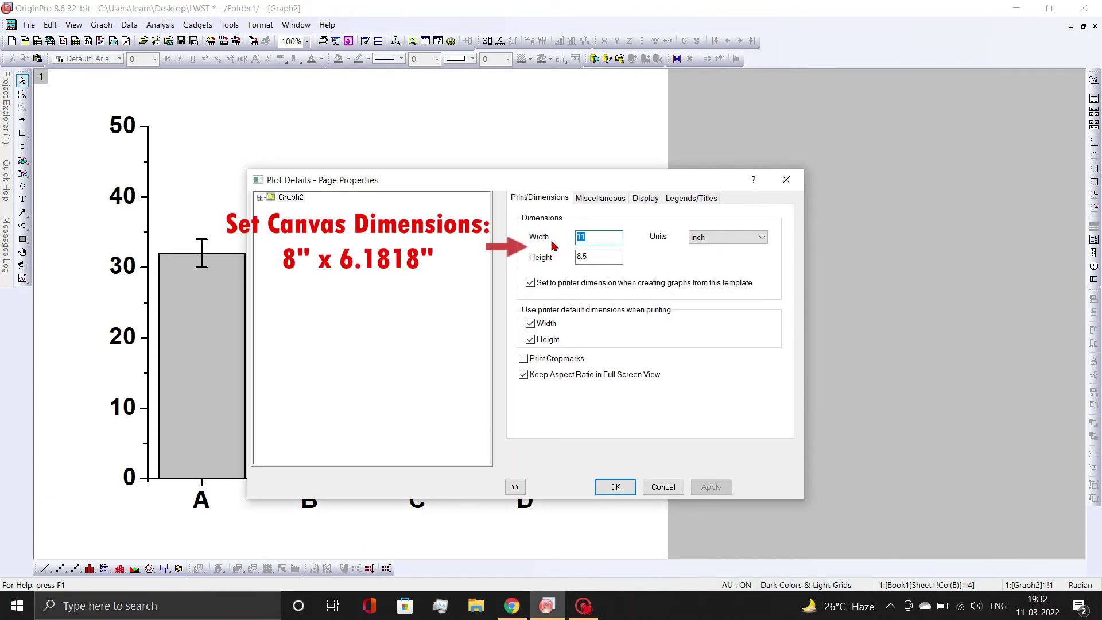
text(8)
double_click(581, 256)
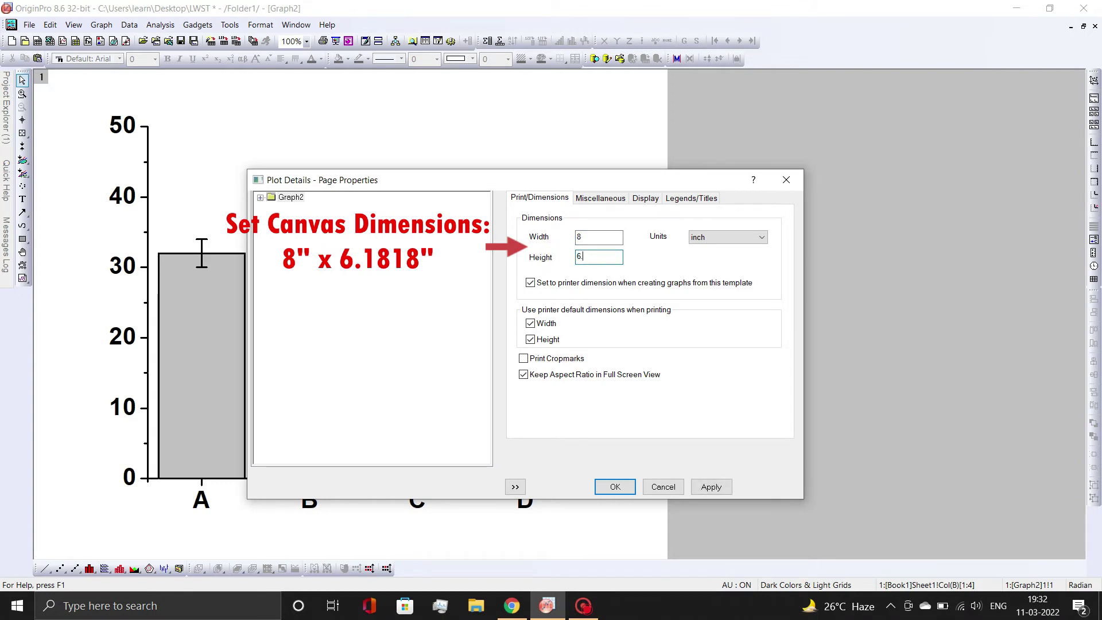
text(6.1818)
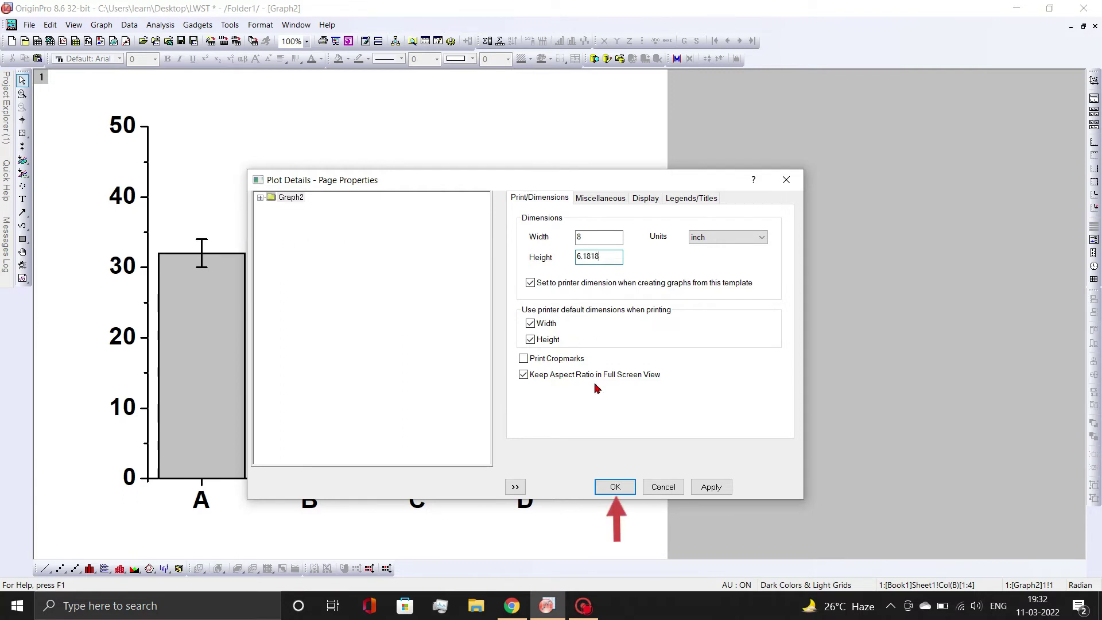
click(617, 485)
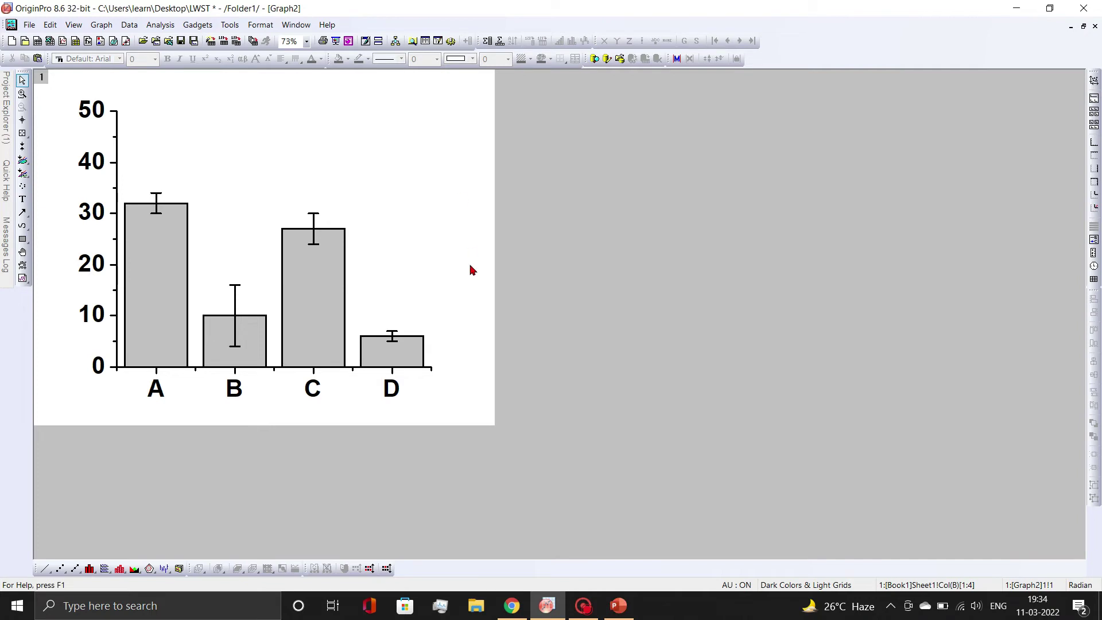
- Copy the whole graph page and switch to the PowerPoint presentation
right_click(470, 267)
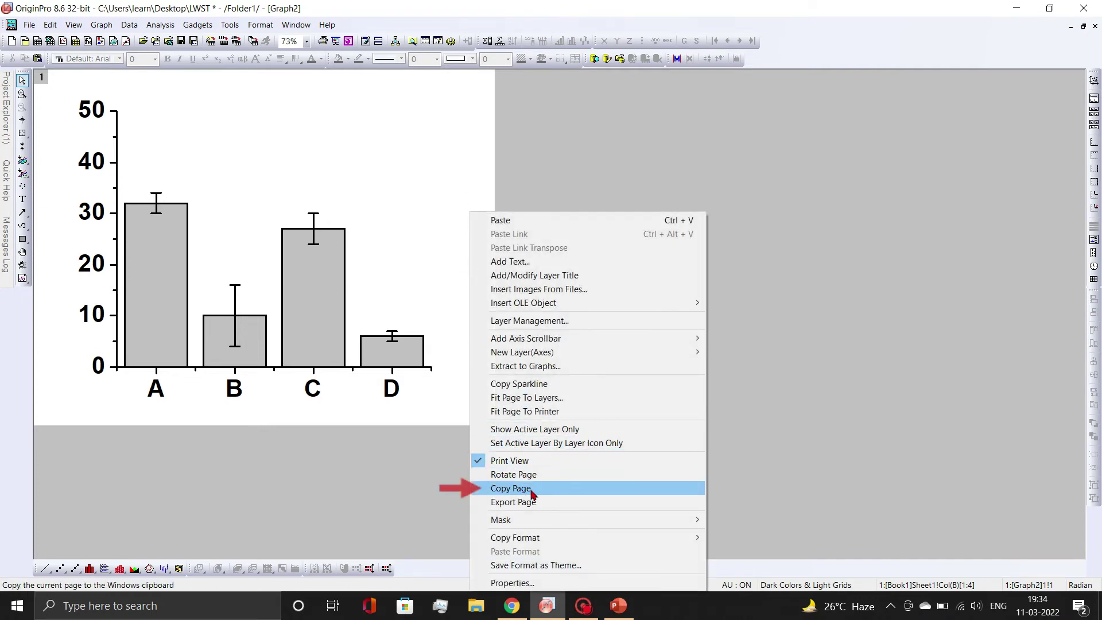
click(528, 494)
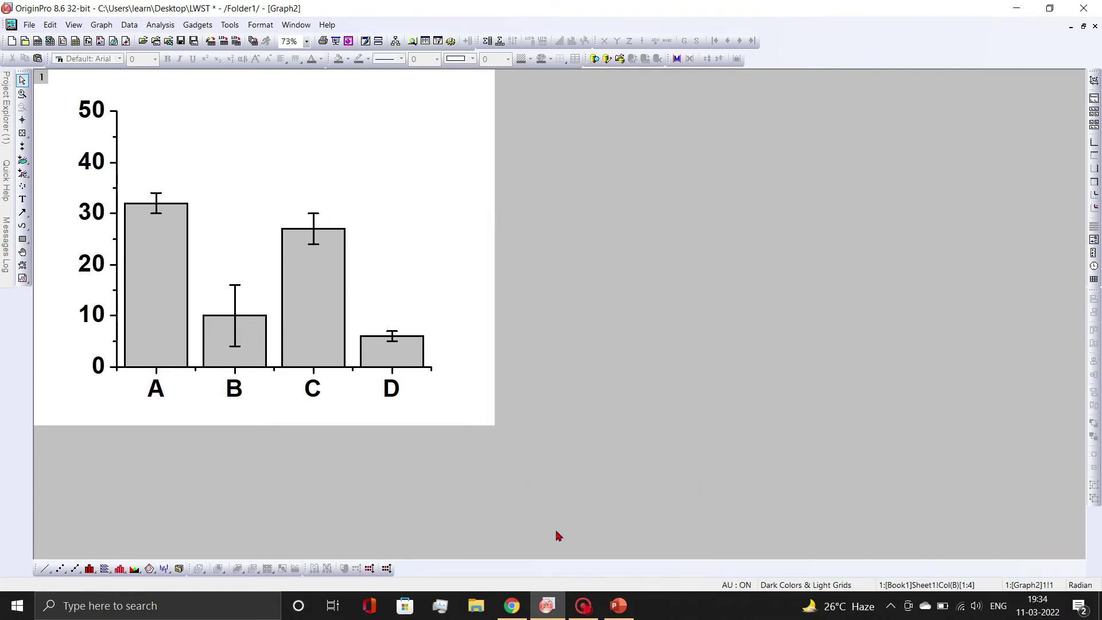
click(618, 607)
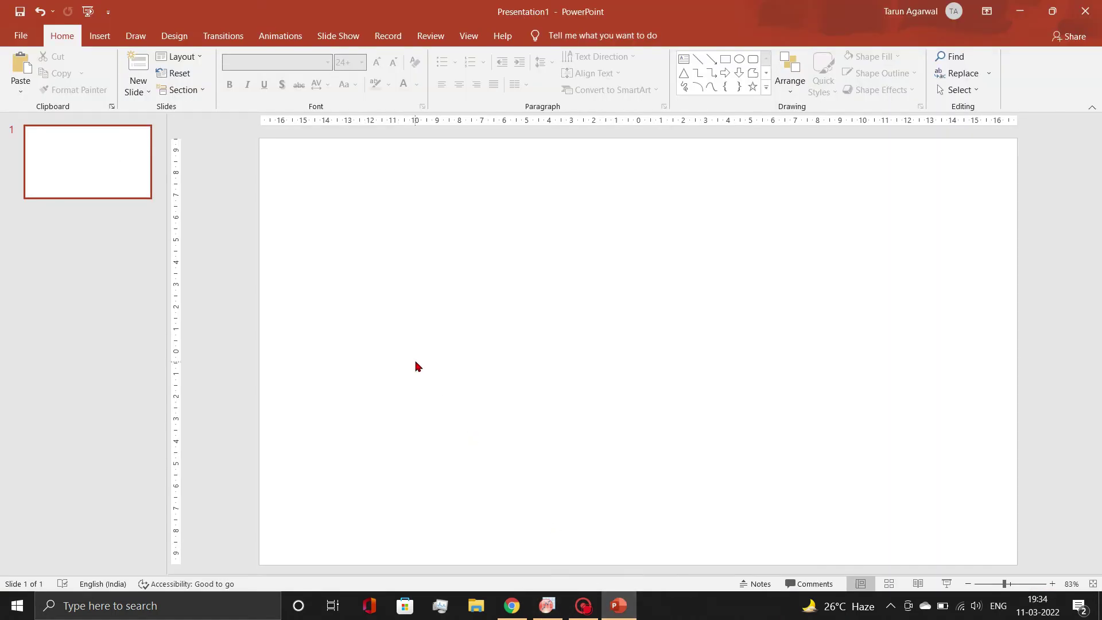
- Paste the copied graph as a Picture (Enhanced Metafile) via Paste Special
click(22, 92)
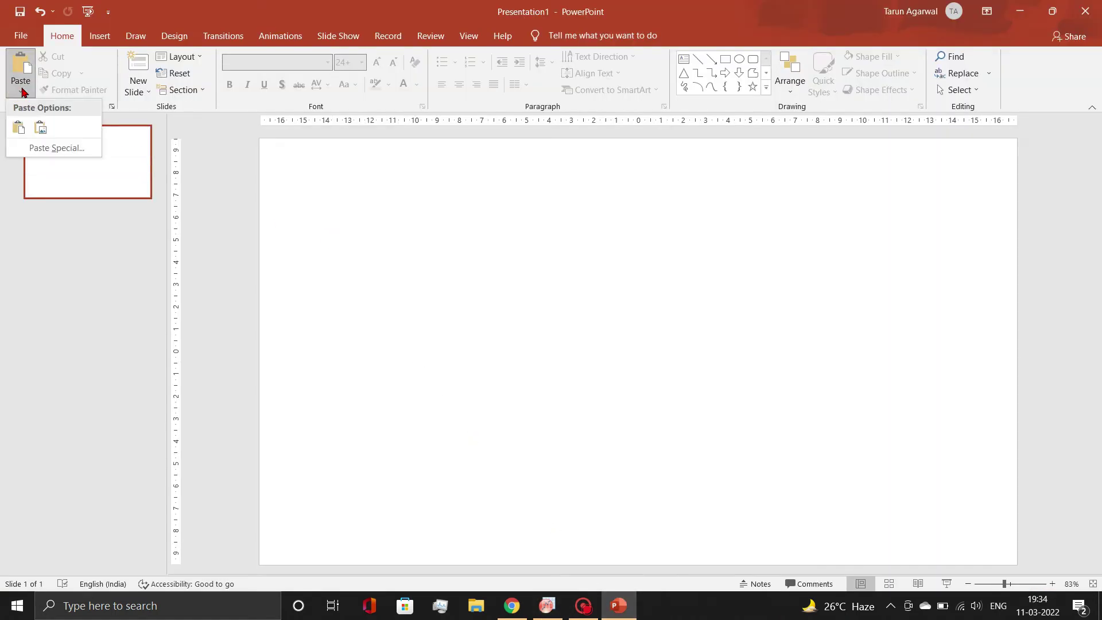
click(51, 148)
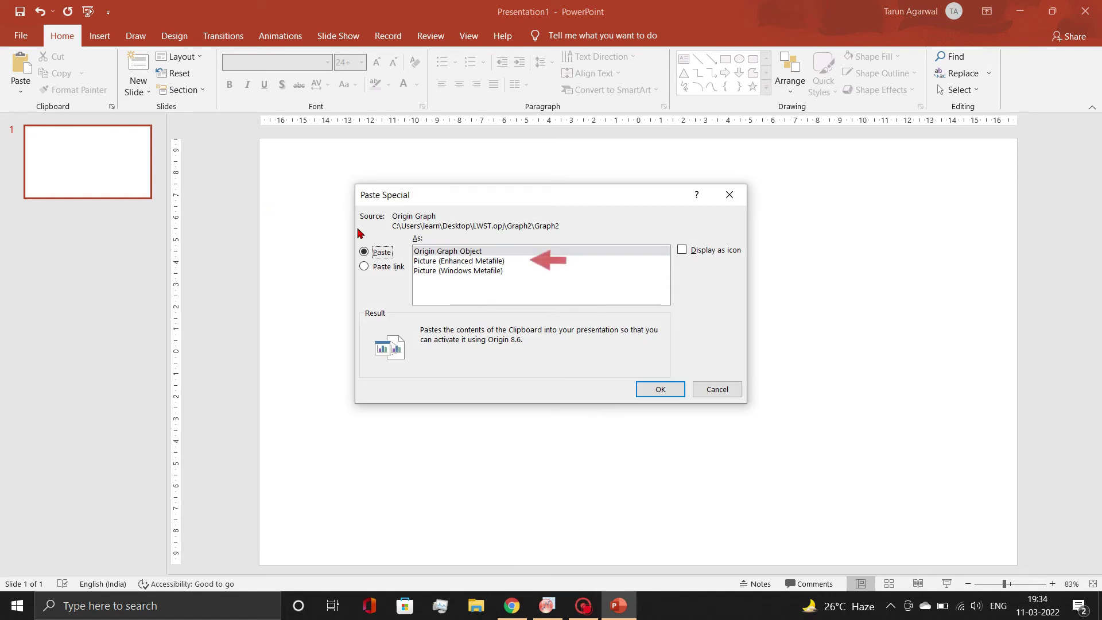
click(434, 262)
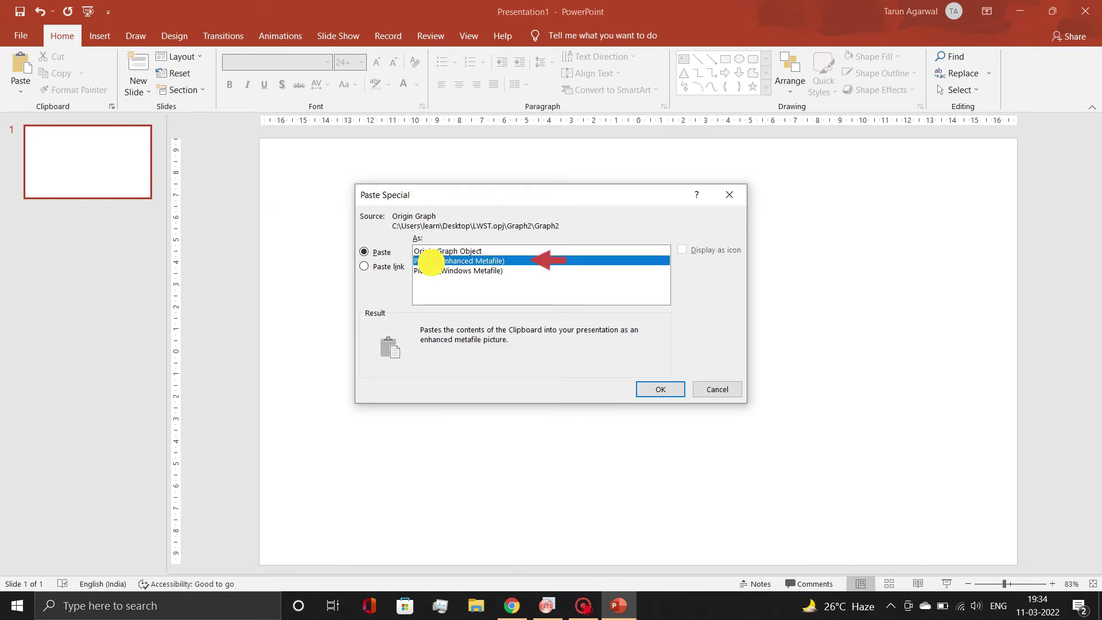
click(660, 389)
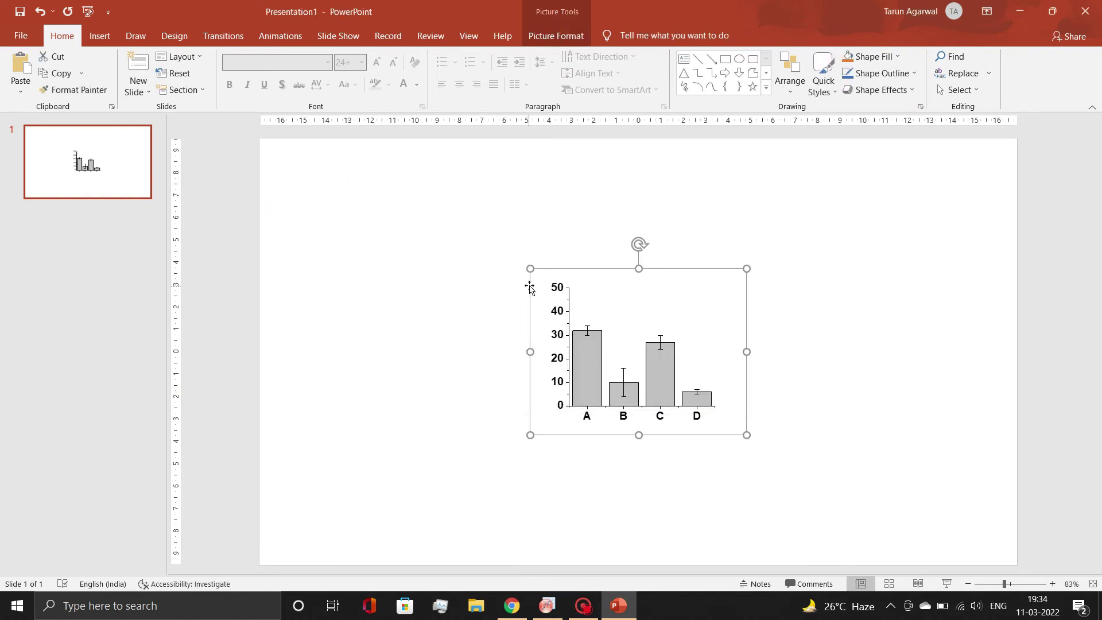
- Enlarge the pasted chart picture and move it up and to the left
drag(530, 268, 461, 235)
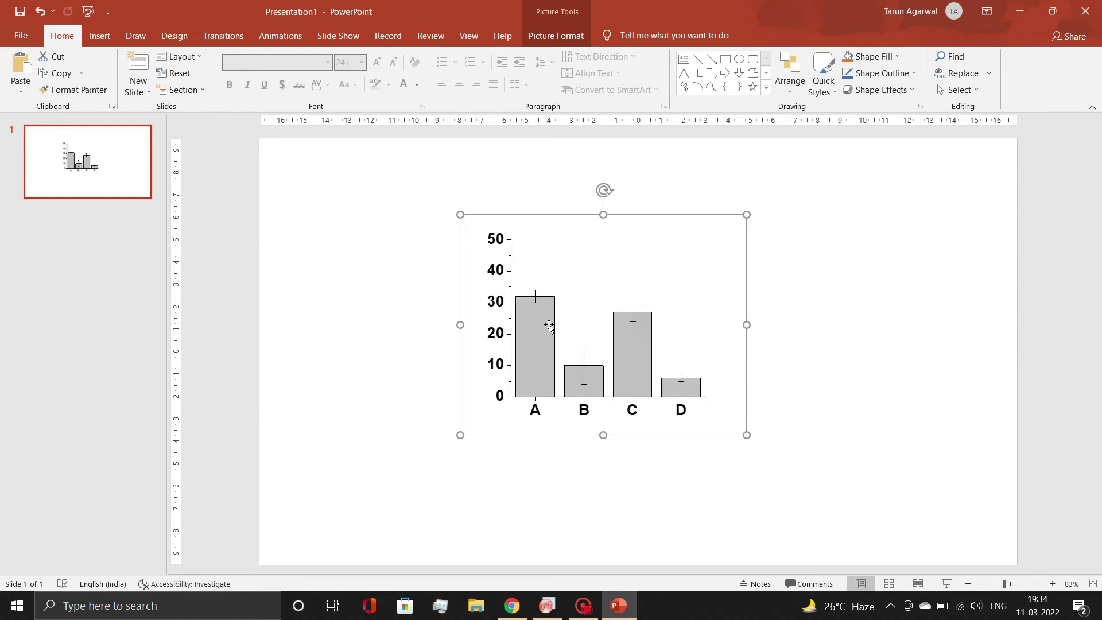
drag(546, 314, 447, 289)
click(711, 296)
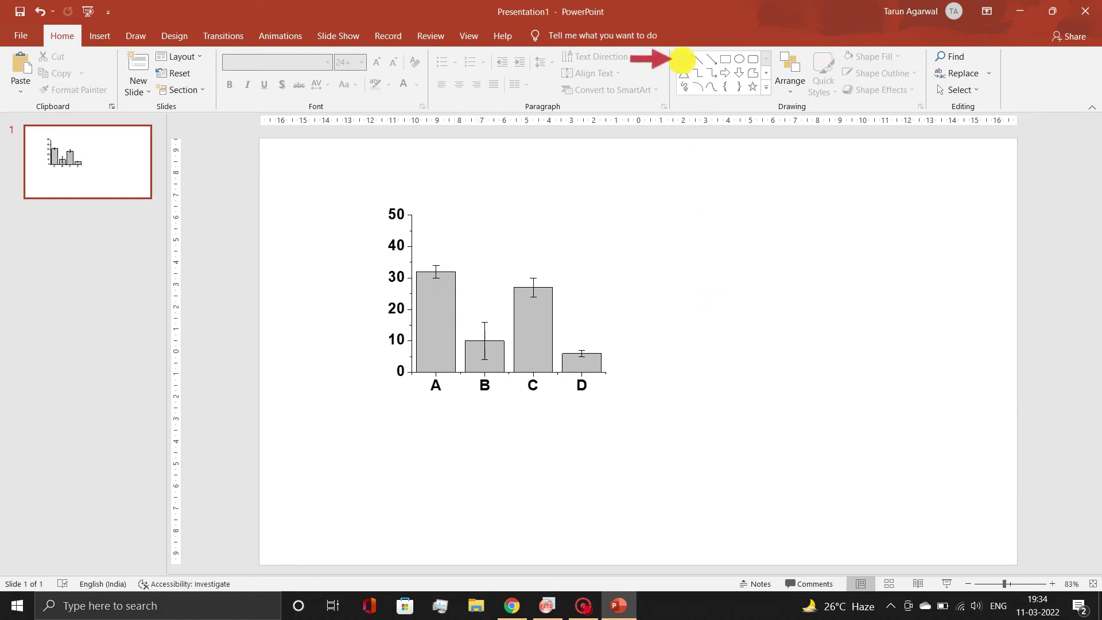
click(683, 59)
- Add a text box right of the chart with labels 'Cell Death (%)' and 'Drugs', selecting both
drag(647, 213, 800, 251)
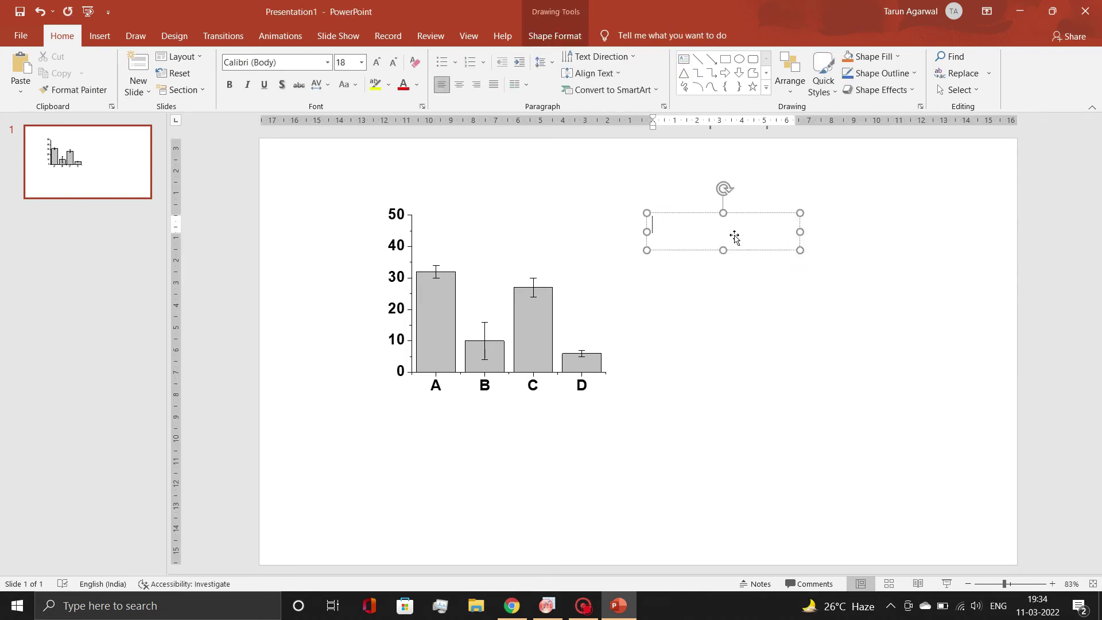
text(Cell Death (%))
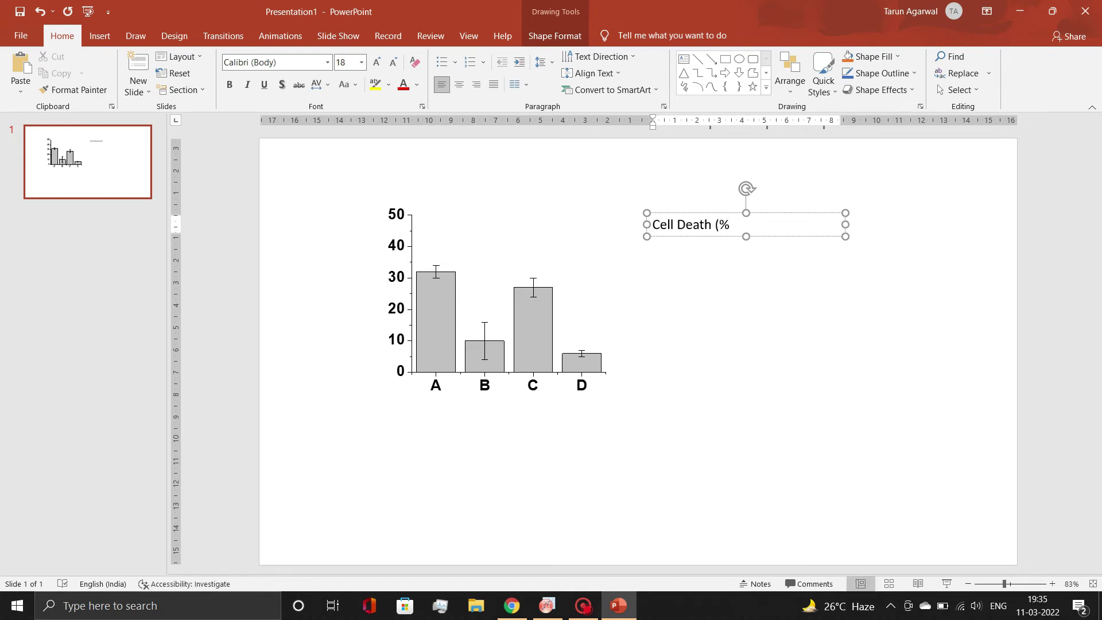
key(Return)
text(Drugs)
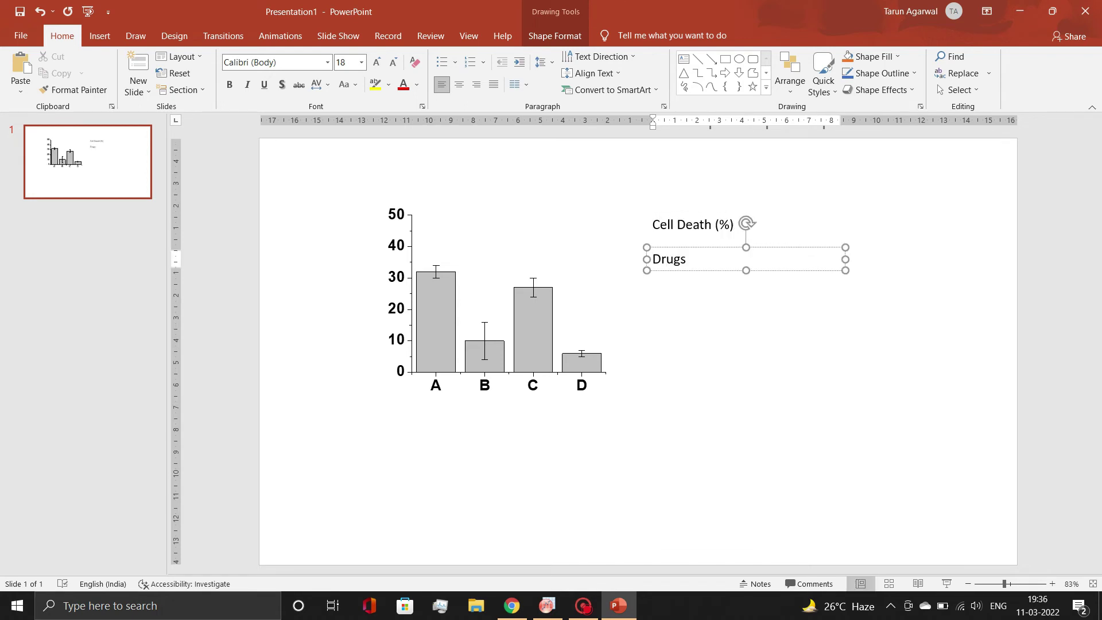
click(663, 272)
shift+click(676, 227)
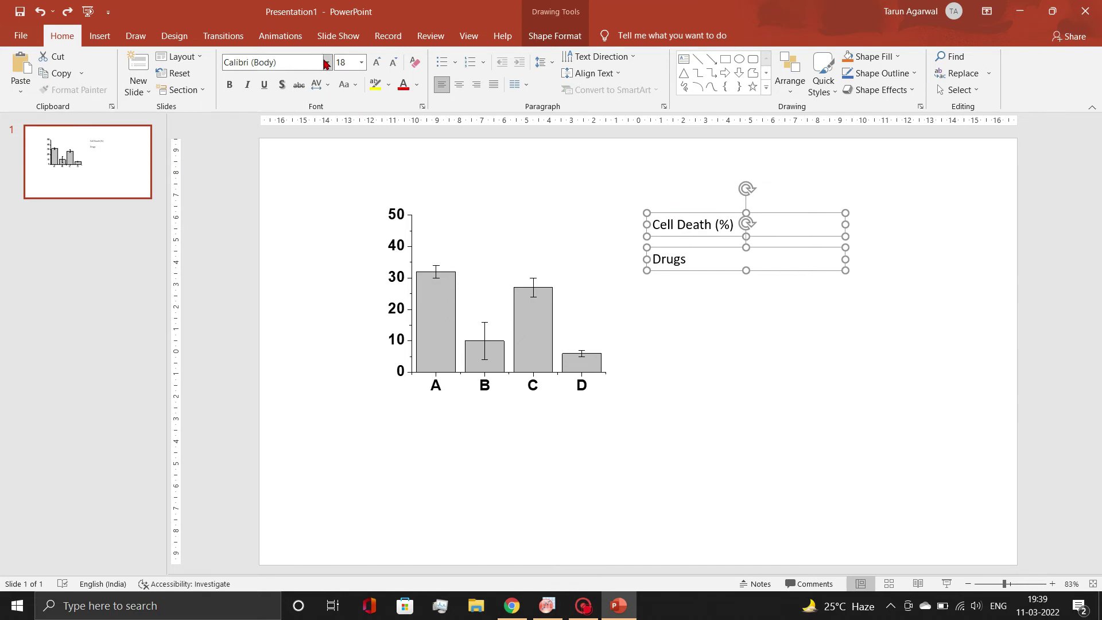
click(326, 62)
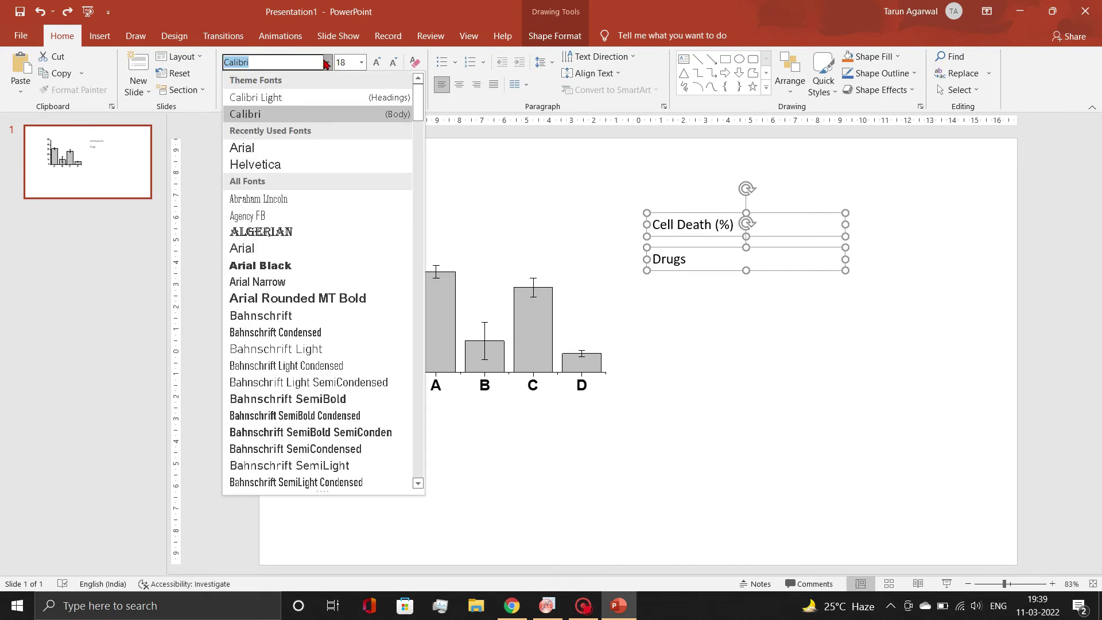
- Make both labels bold, centred 20-pt Arial in narrower boxes, and move Drugs below the x-axis
click(275, 152)
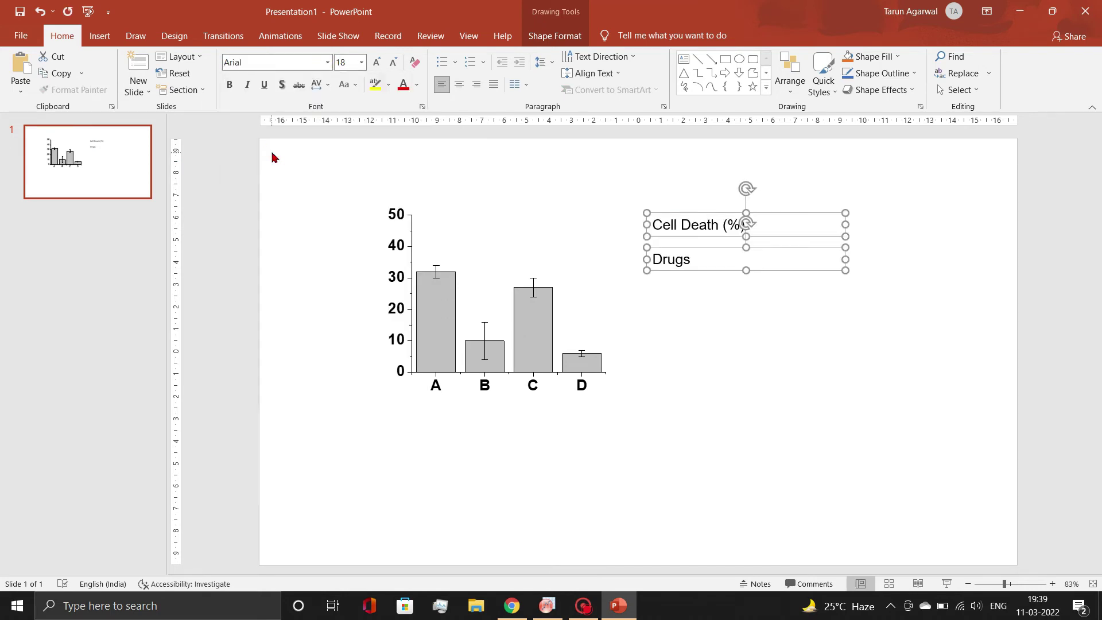
click(377, 64)
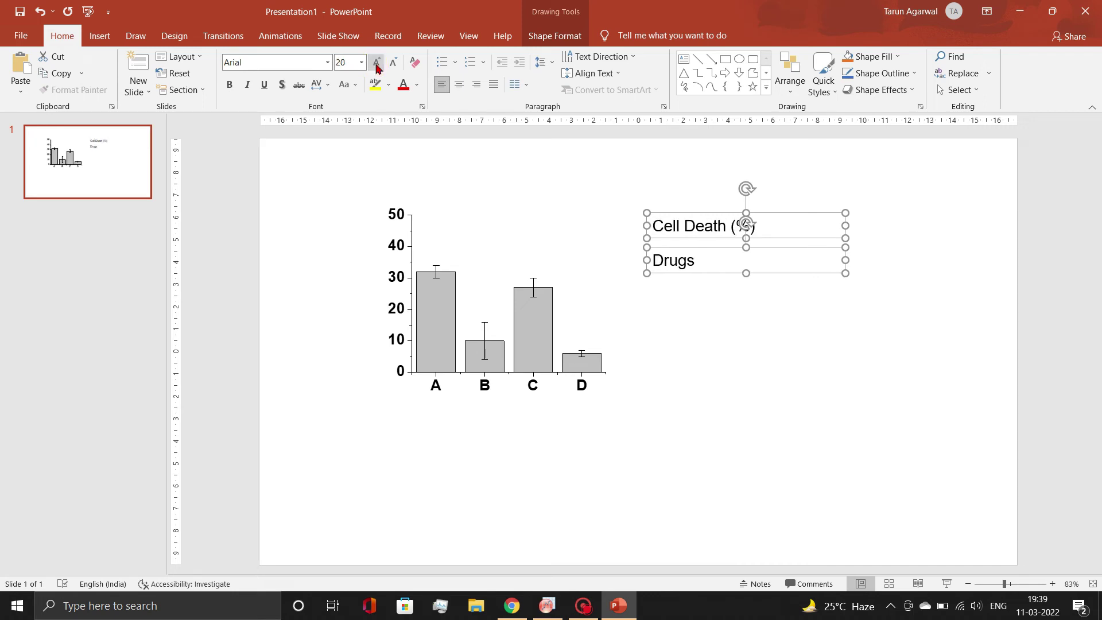
click(235, 85)
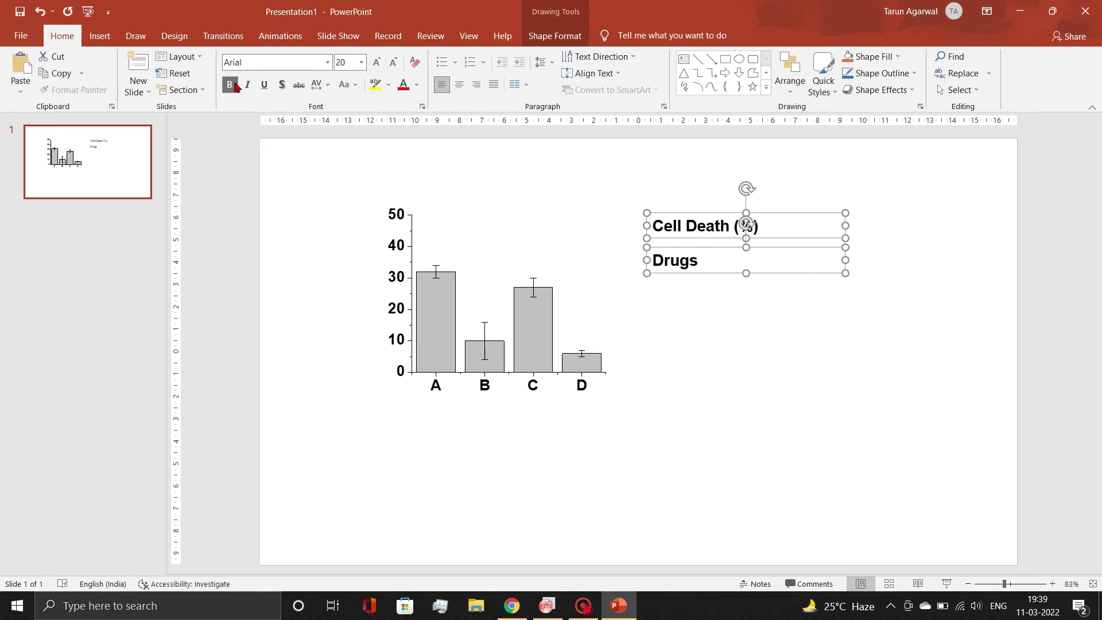
click(458, 84)
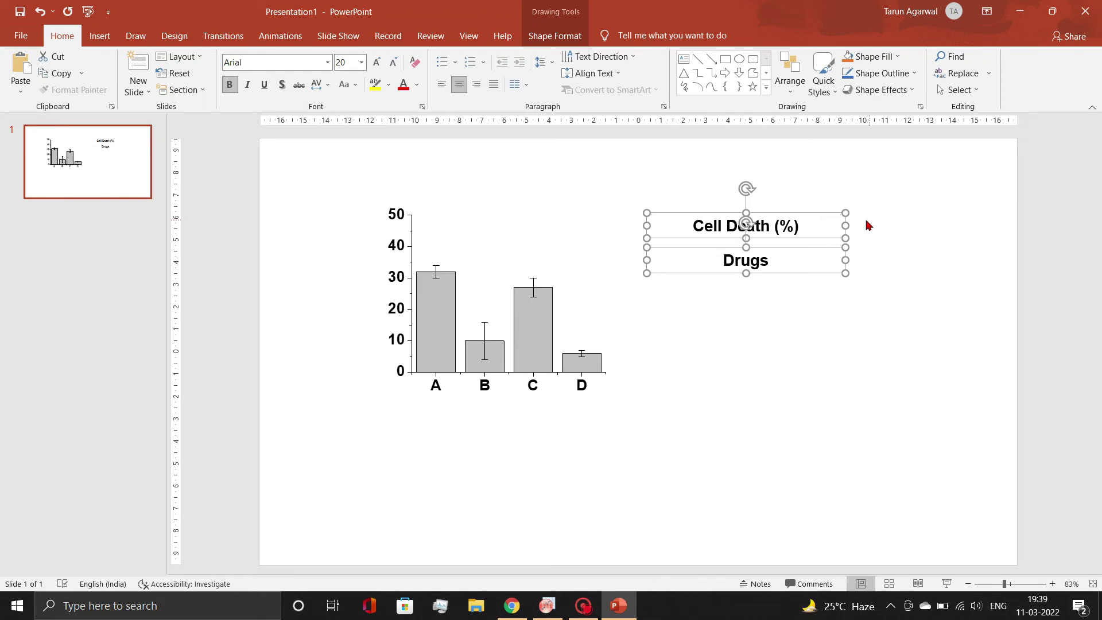
drag(845, 225, 771, 229)
click(758, 320)
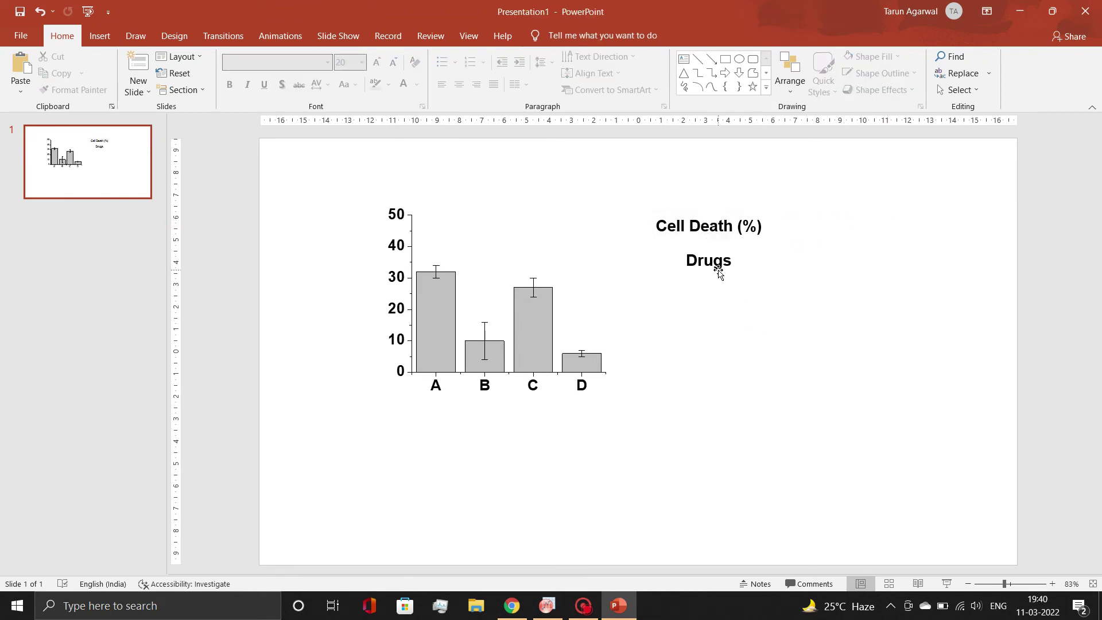
drag(718, 270, 518, 423)
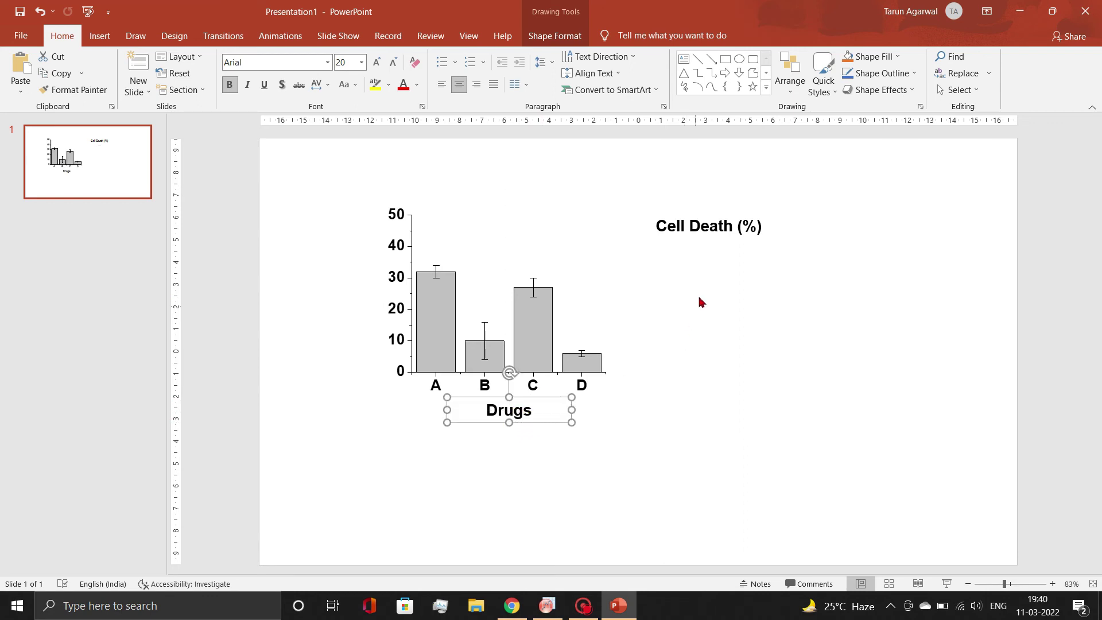
- Rotate the Cell Death (%) label vertically and place it beside the y-axis
click(709, 237)
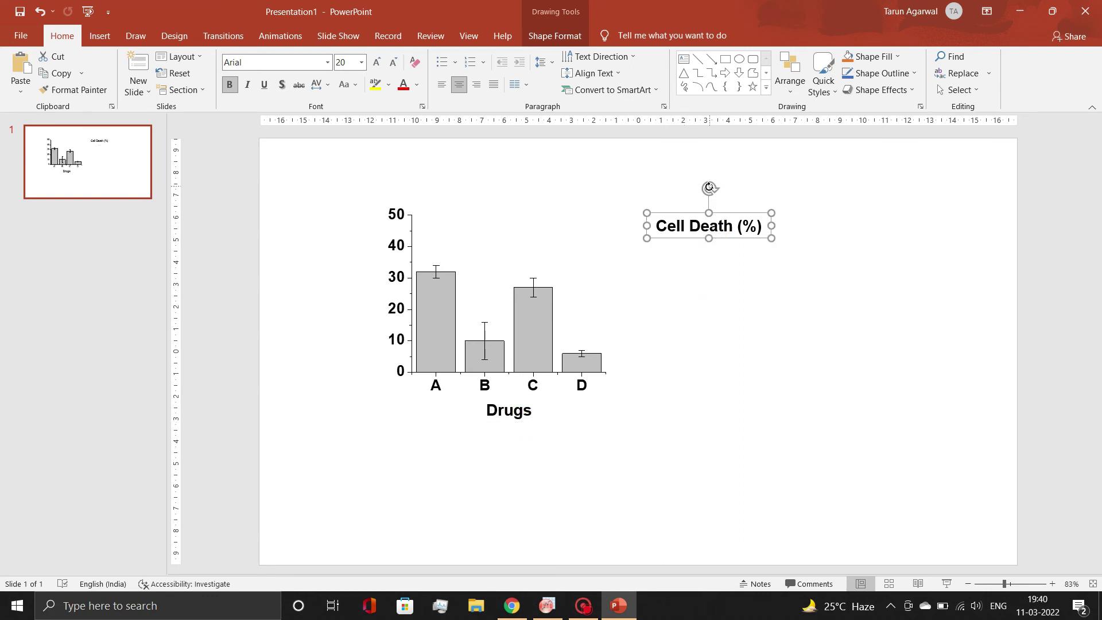
mouse_move(709, 187)
mouse_down()
mouse_move(669, 190)
mouse_move(653, 224)
mouse_move(465, 266)
mouse_move(354, 268)
mouse_up()
click(723, 285)
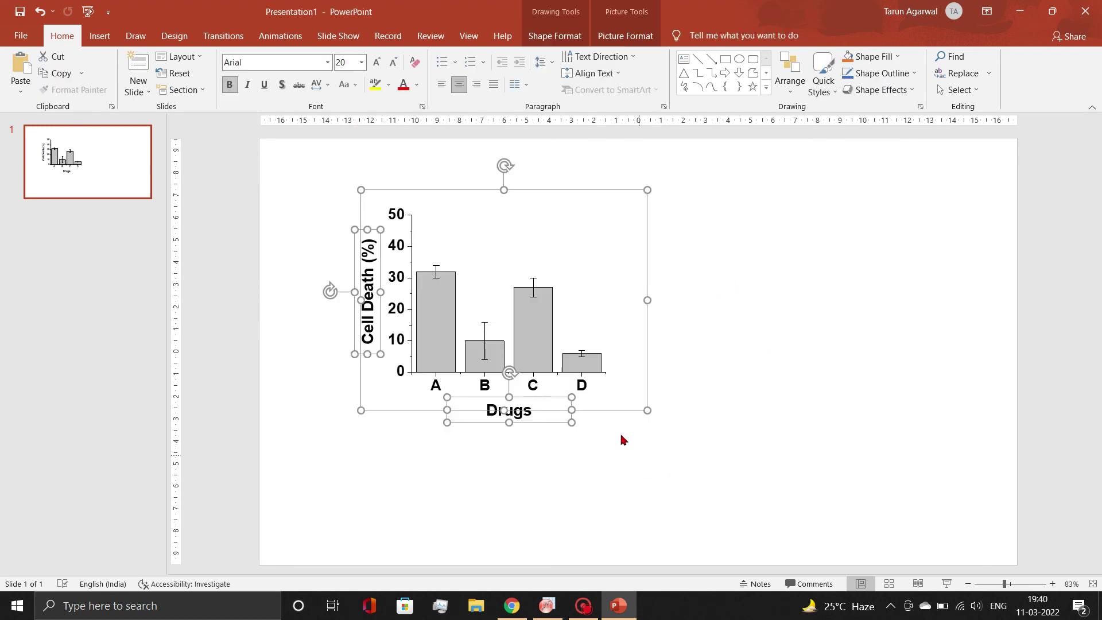
- Group the chart and both axis labels into one object
right_click(571, 362)
click(637, 216)
click(717, 210)
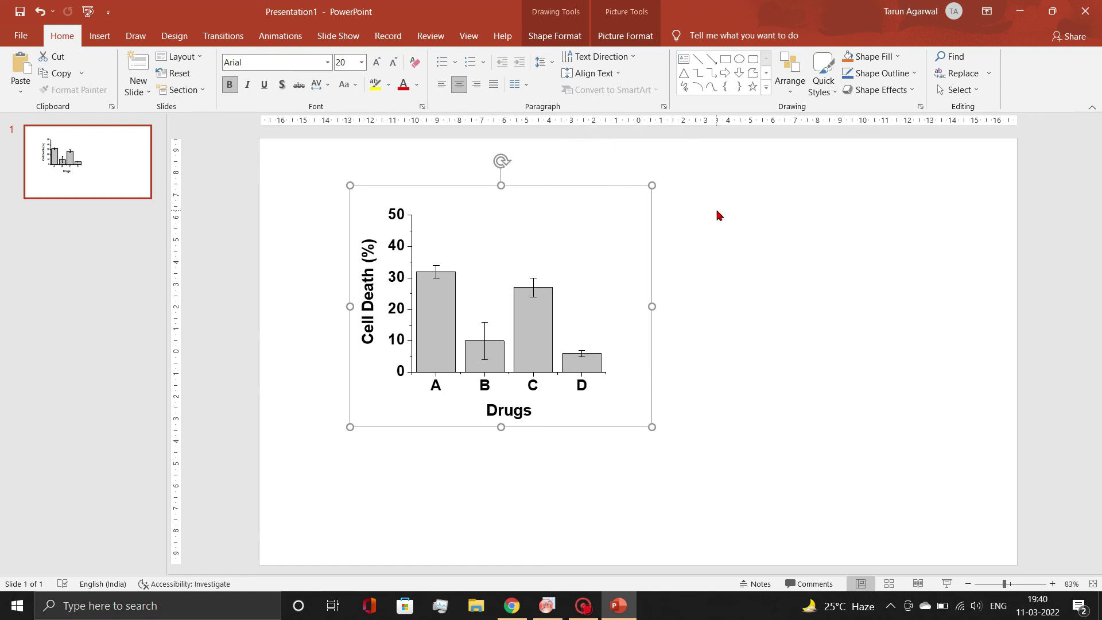
click(716, 211)
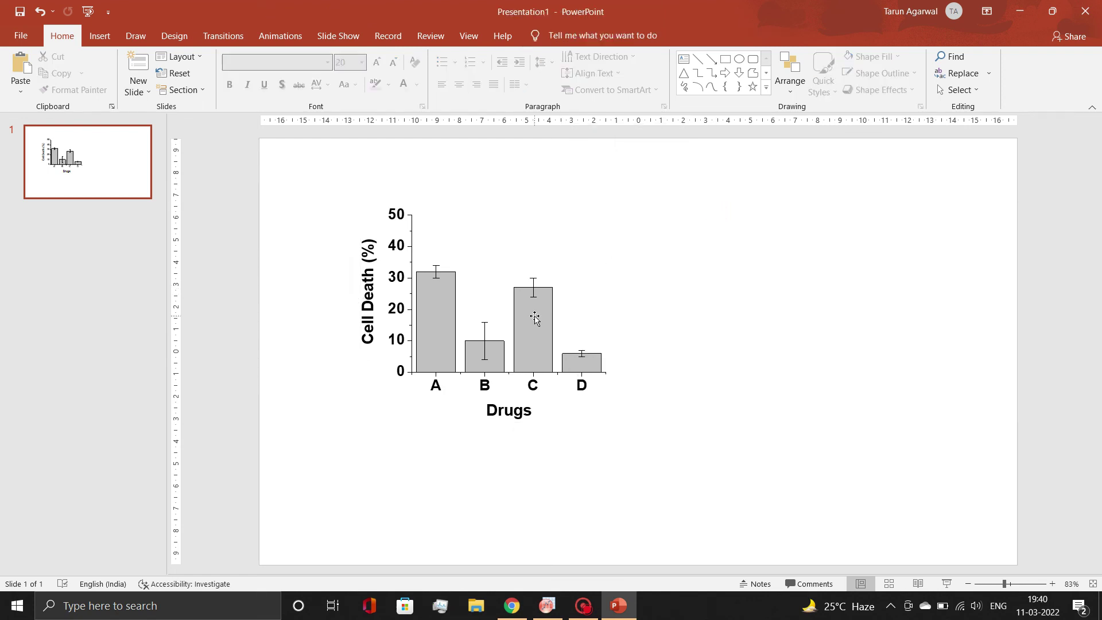
- Drag the grouped chart and axis titles right and down toward the slide centre, then deselect it
drag(535, 319, 646, 350)
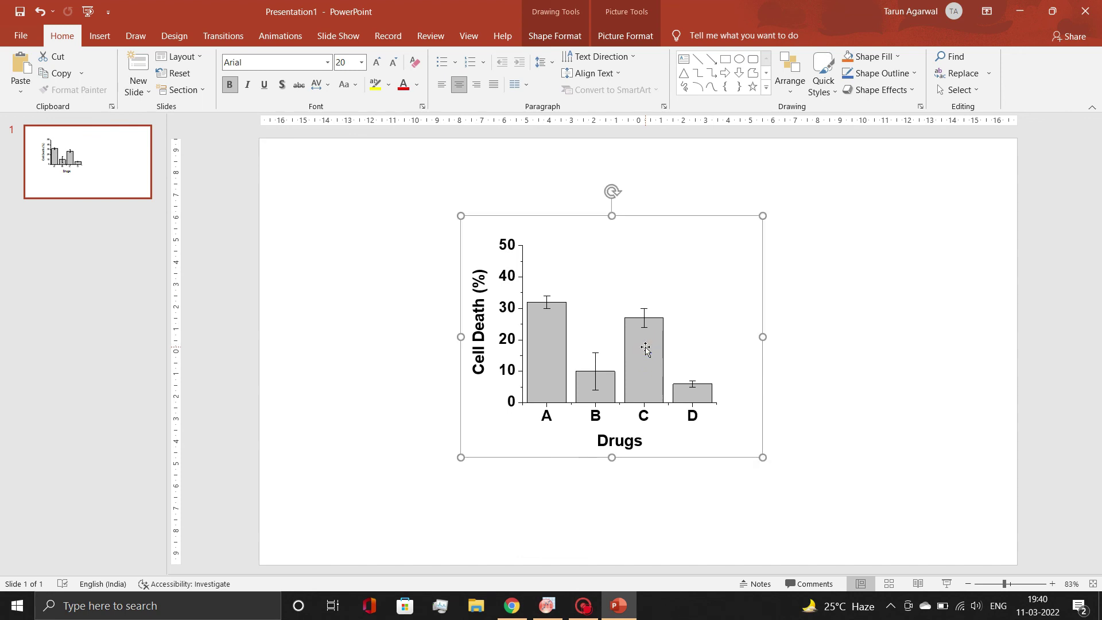
click(322, 260)
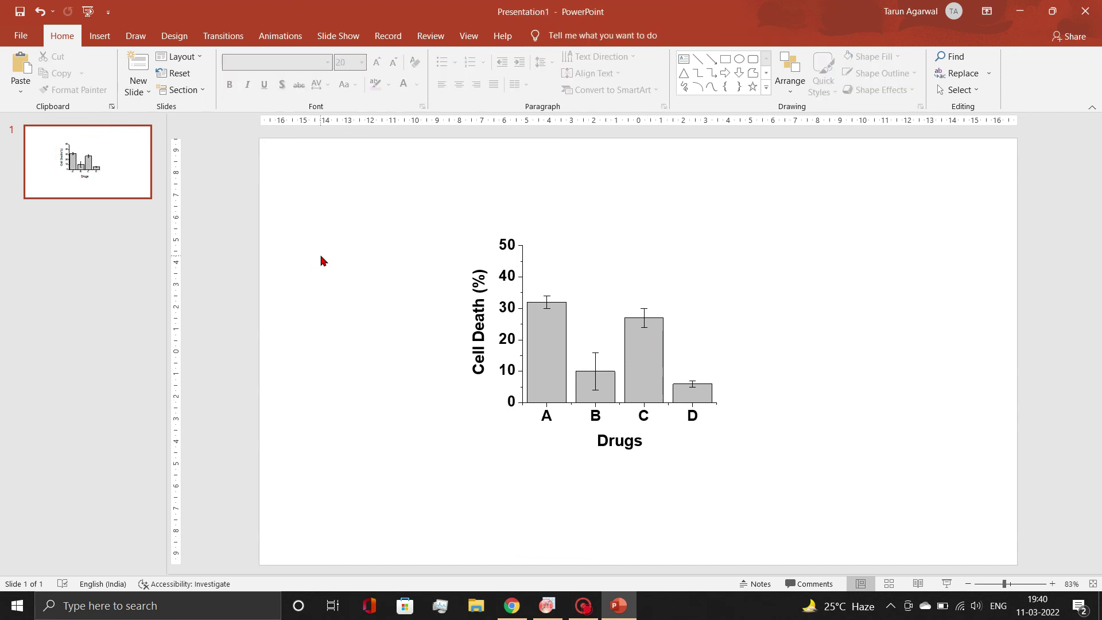